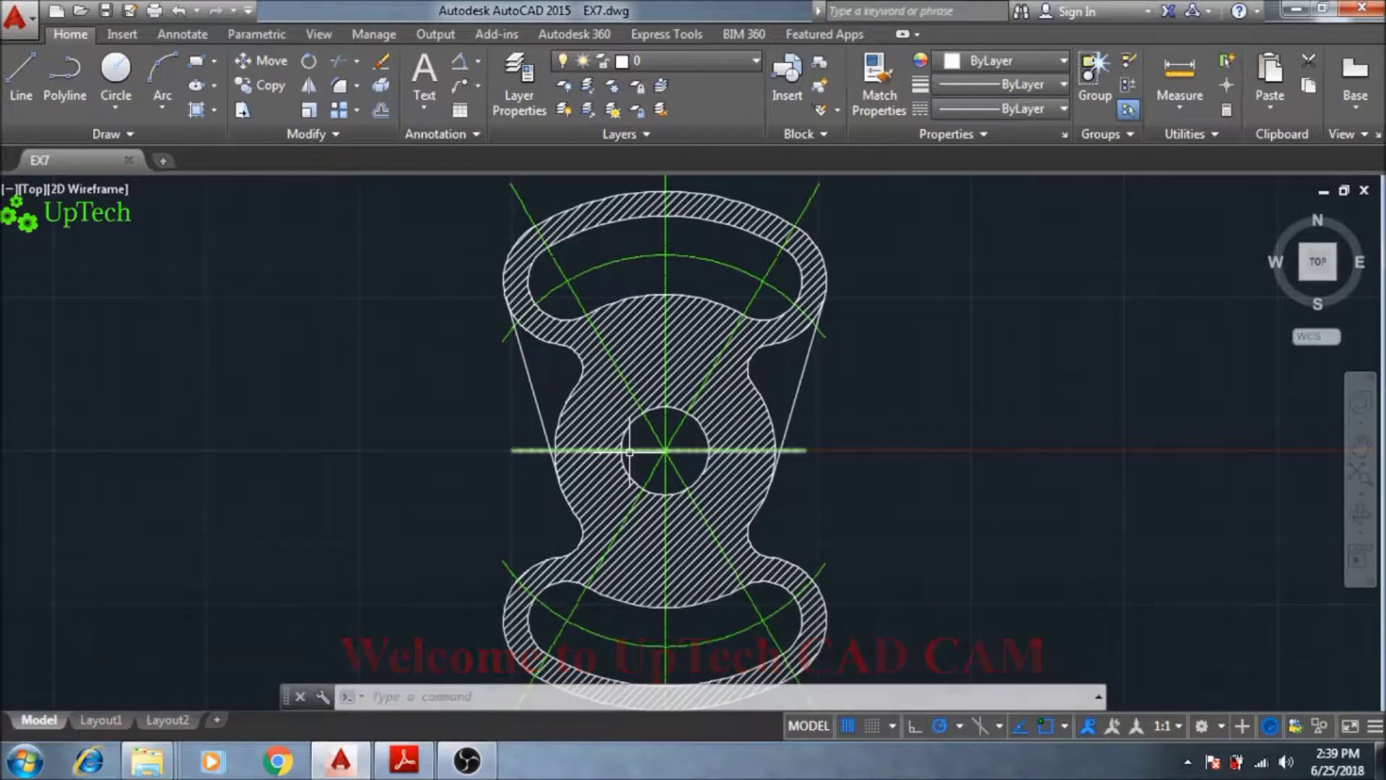
scroll(654, 444, up, 2)
scroll(652, 443, down, 3)
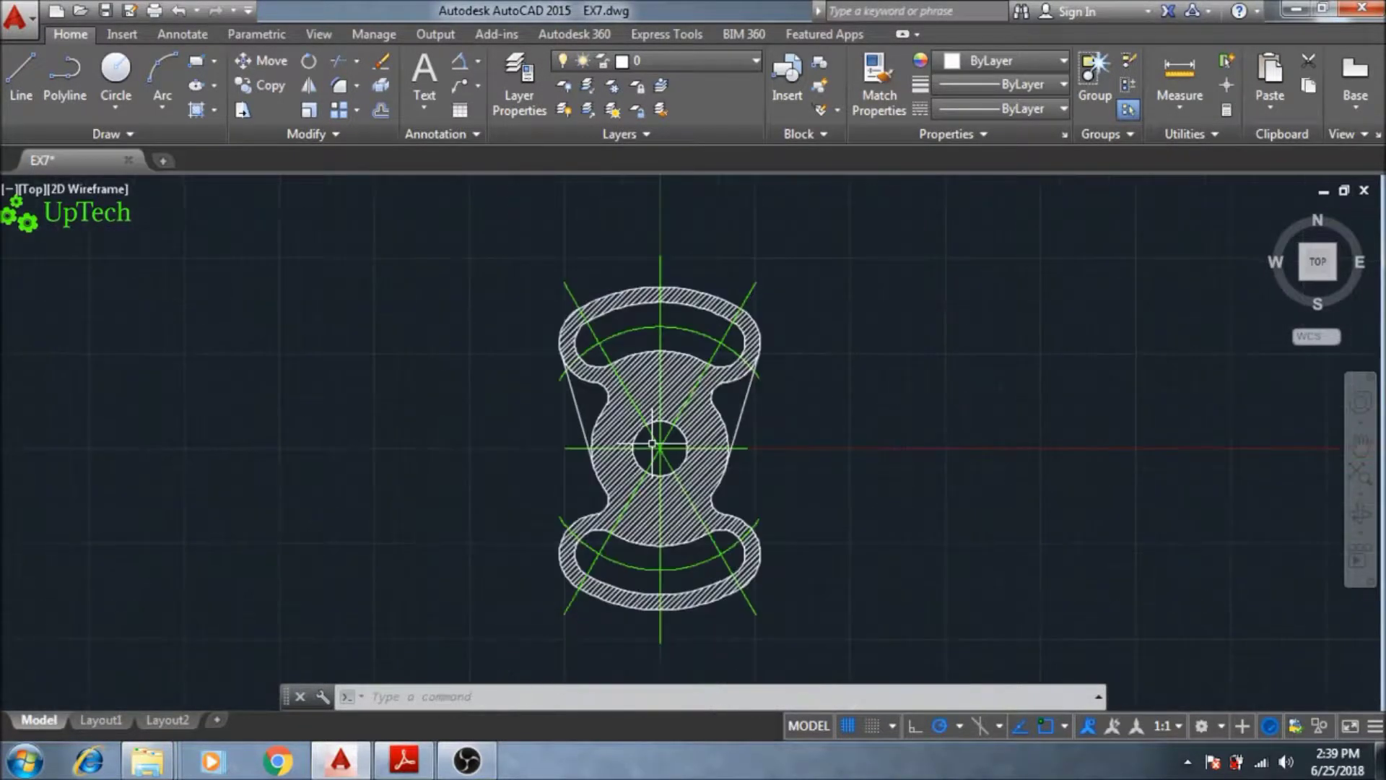
scroll(652, 443, up, 3)
mouse_move(652, 443)
middle_down()
mouse_move(855, 445)
mouse_move(494, 433)
mouse_move(672, 431)
middle_up()
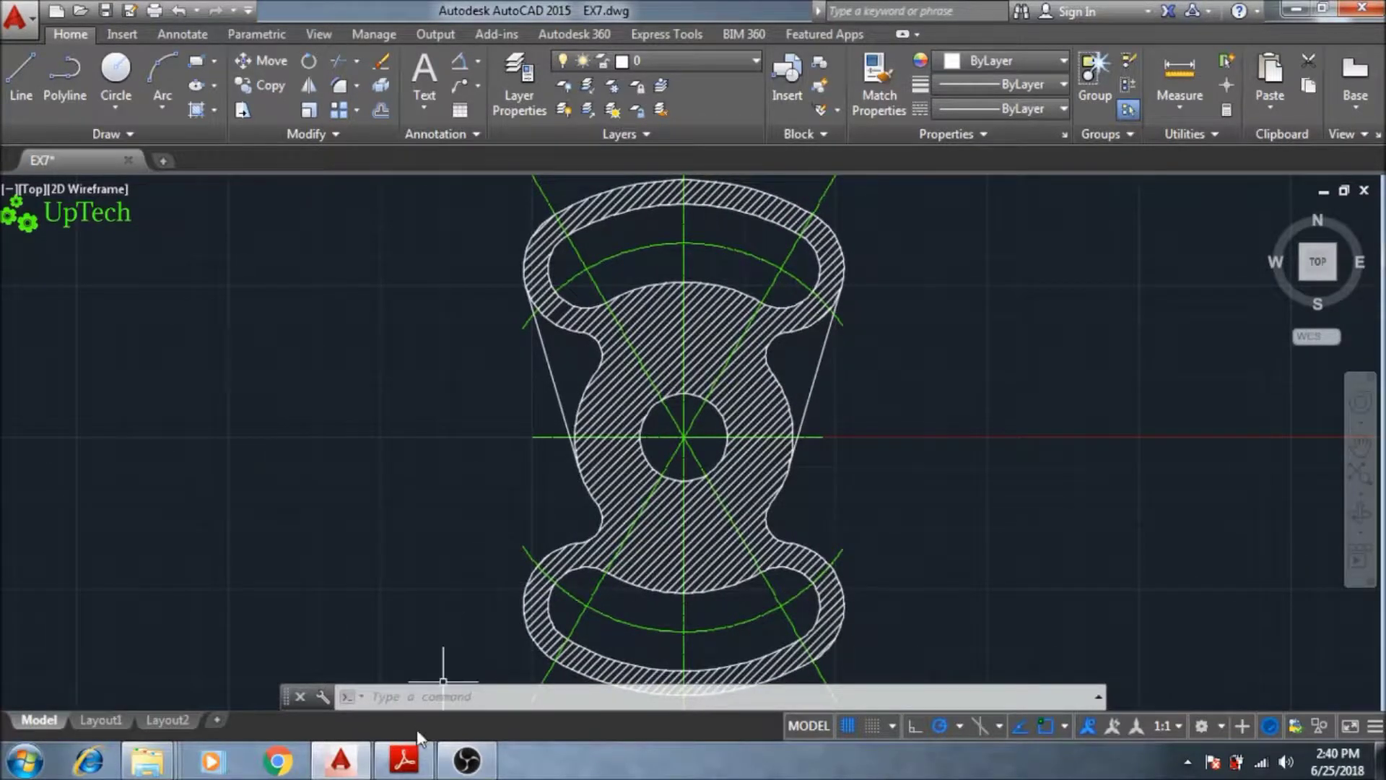
Step: Switch to Adobe Reader, look through the drawings on page 1 of the exercise book, and return to AutoCAD
click(405, 759)
scroll(592, 562, down, 10)
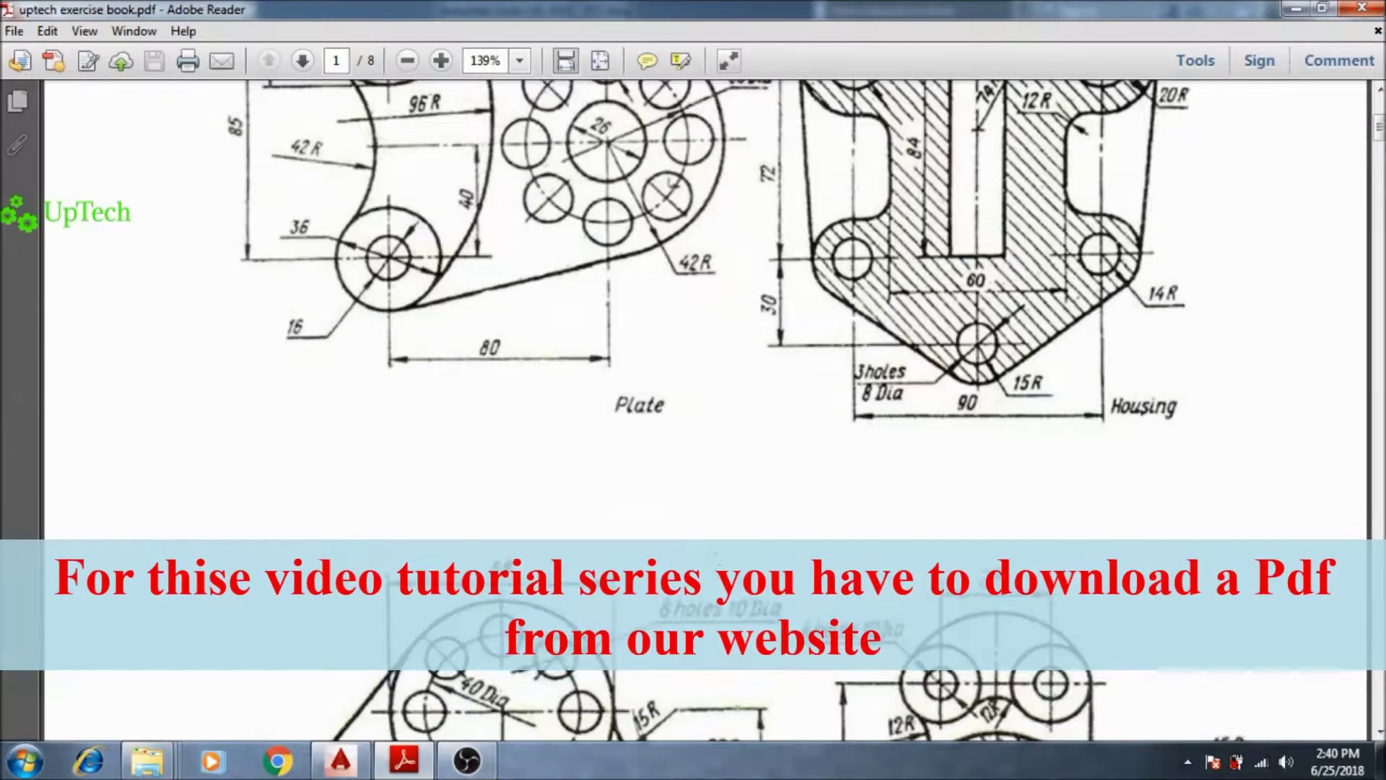
scroll(714, 570, down, 4)
scroll(713, 570, up, 8)
scroll(713, 570, down, 10)
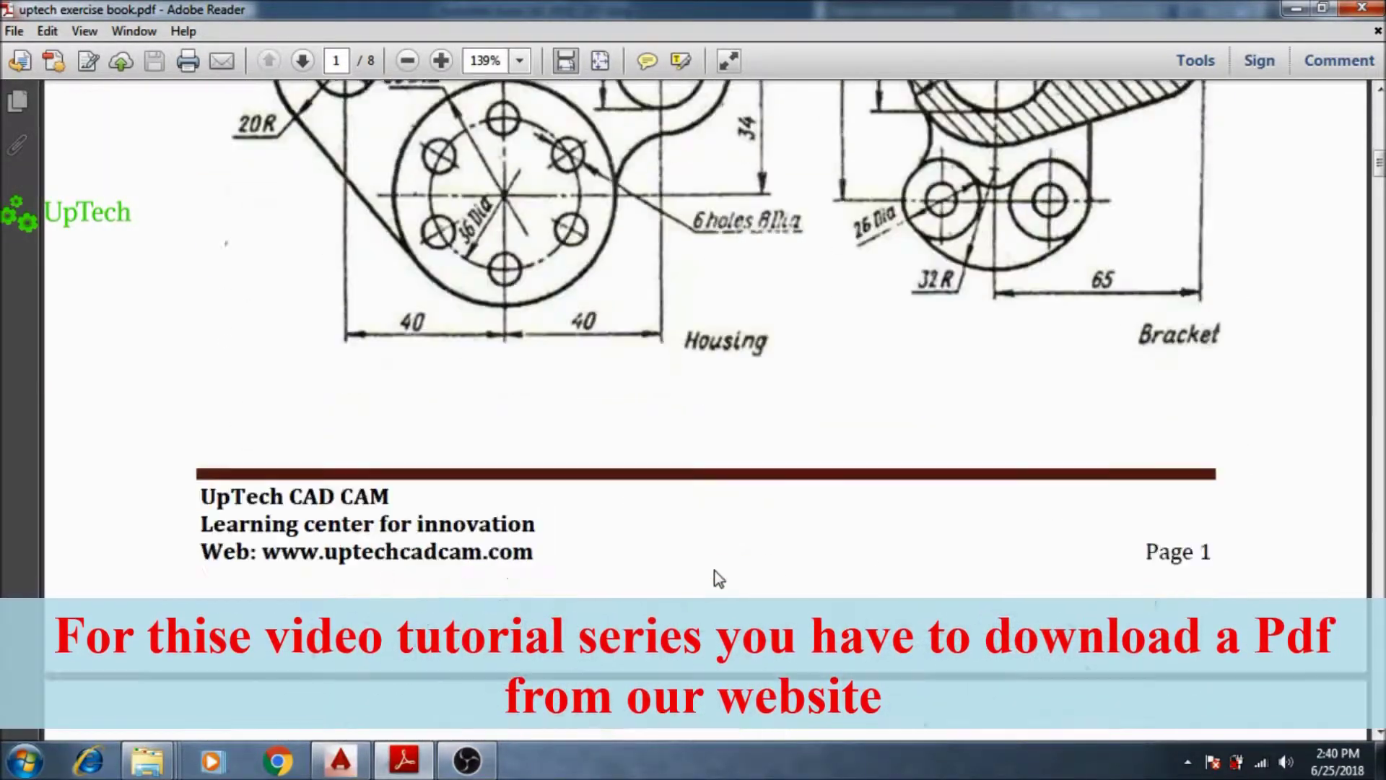
click(1296, 8)
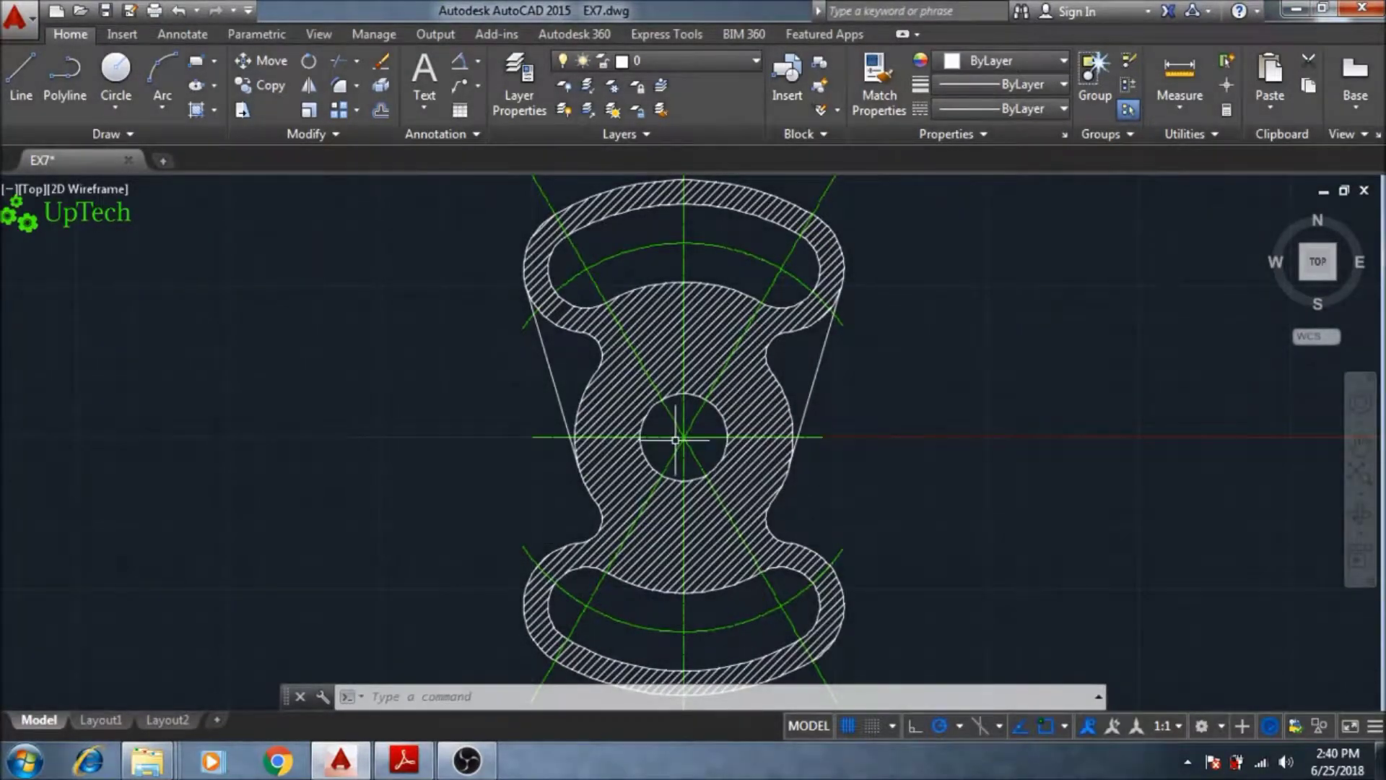
Step: Modify the Standard dimension style so extension lines extend 1 beyond the dimension lines and the arrow size is 2
mouse_move(677, 436)
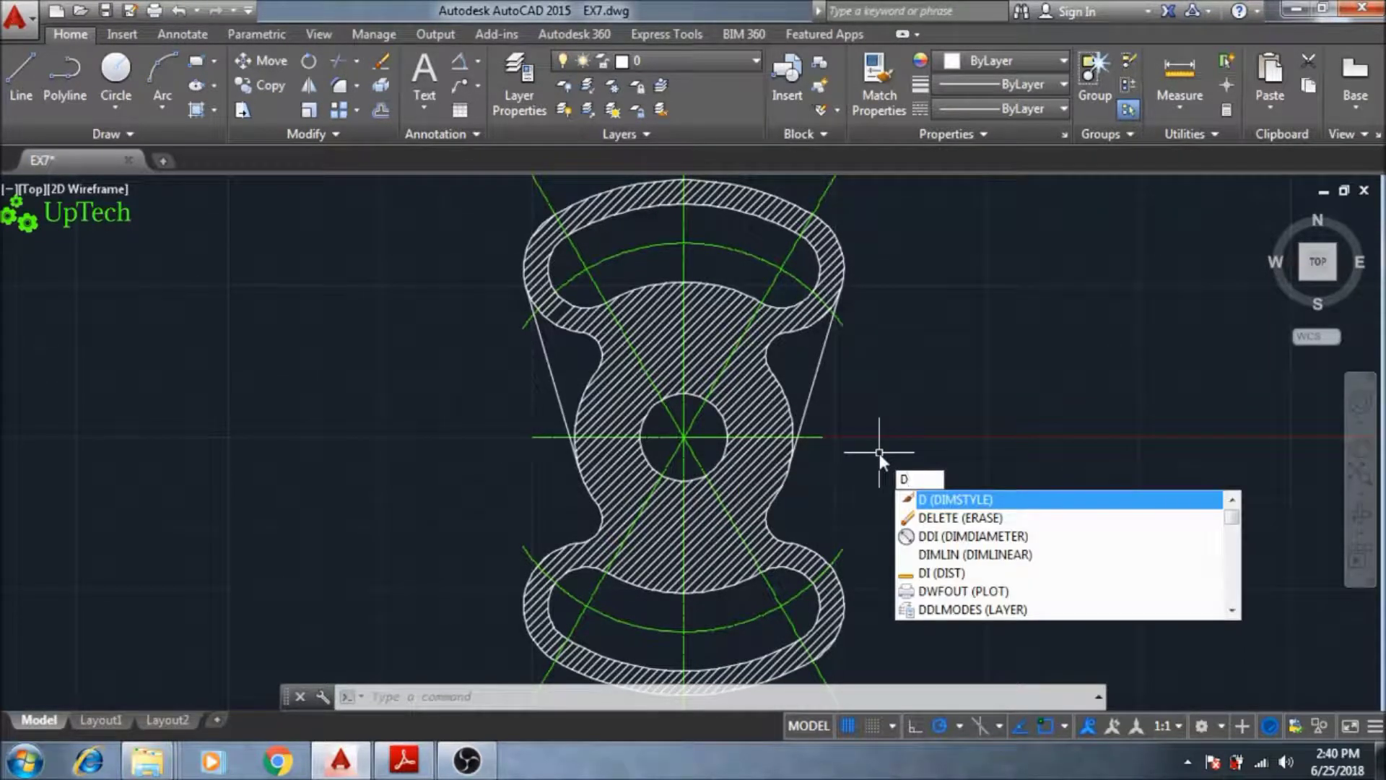
key(Return)
click(896, 335)
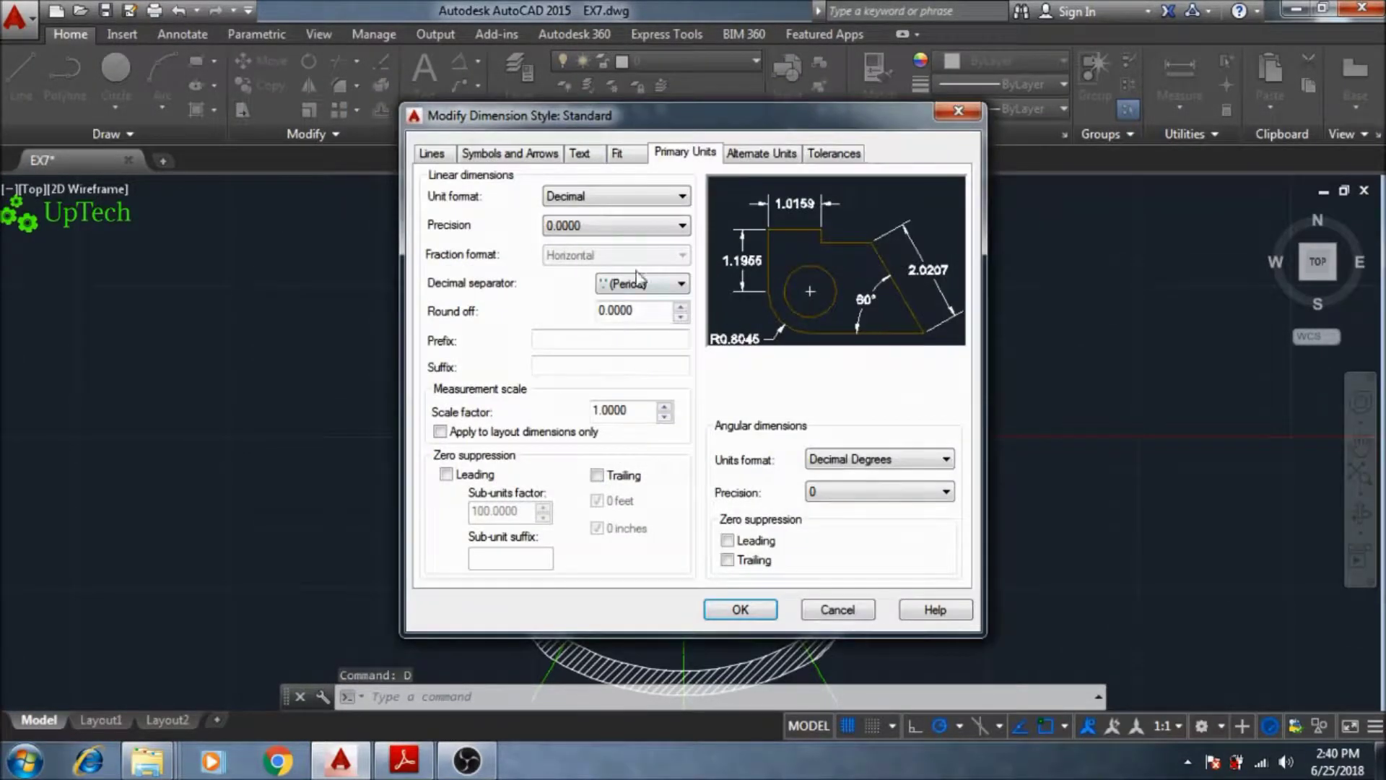
click(444, 160)
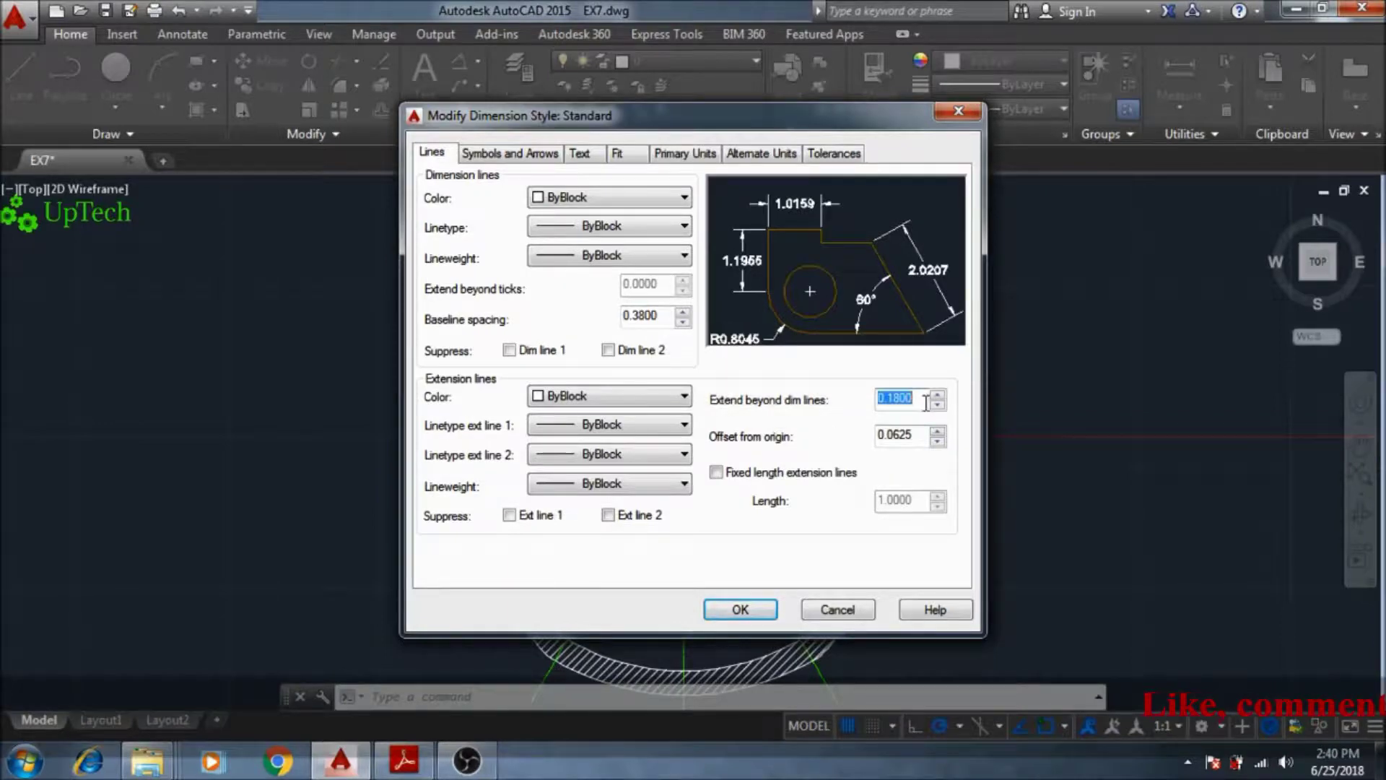
text(1)
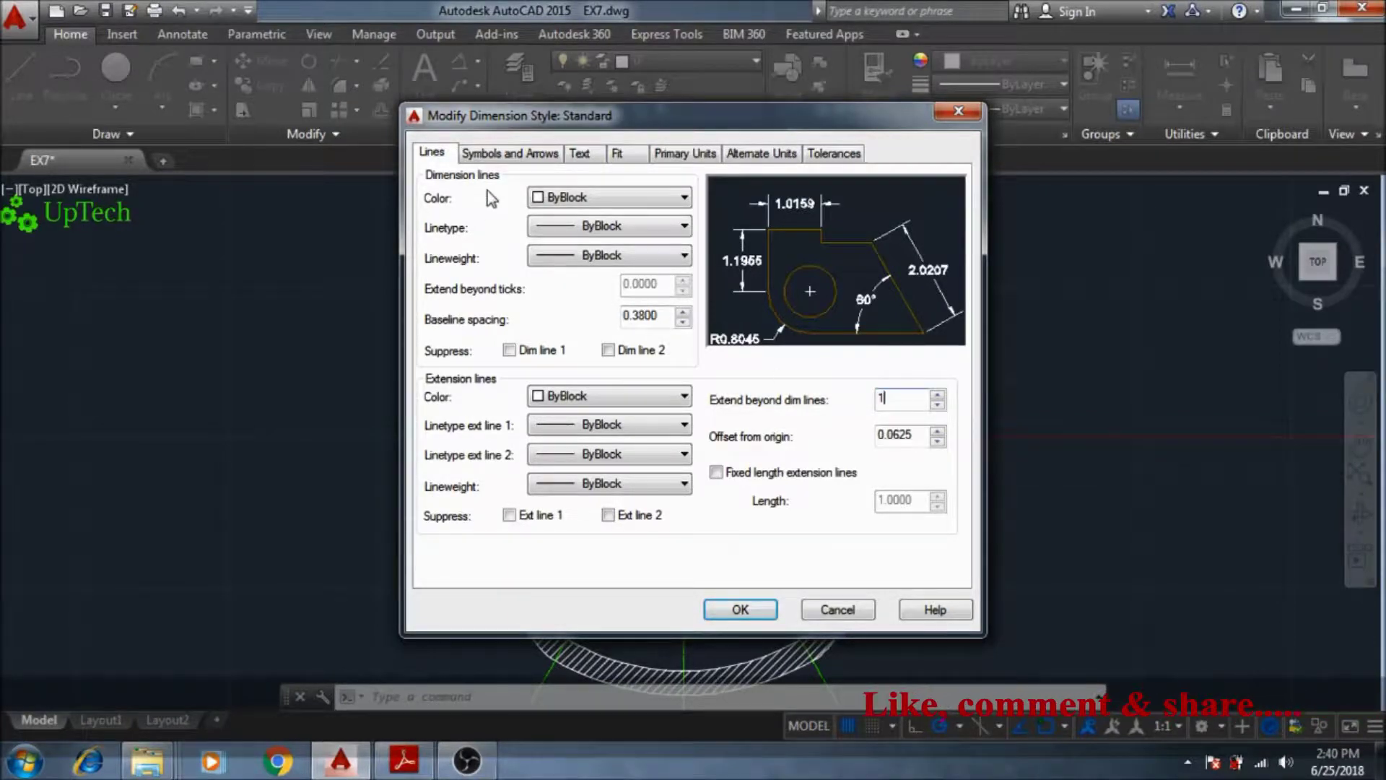
click(495, 154)
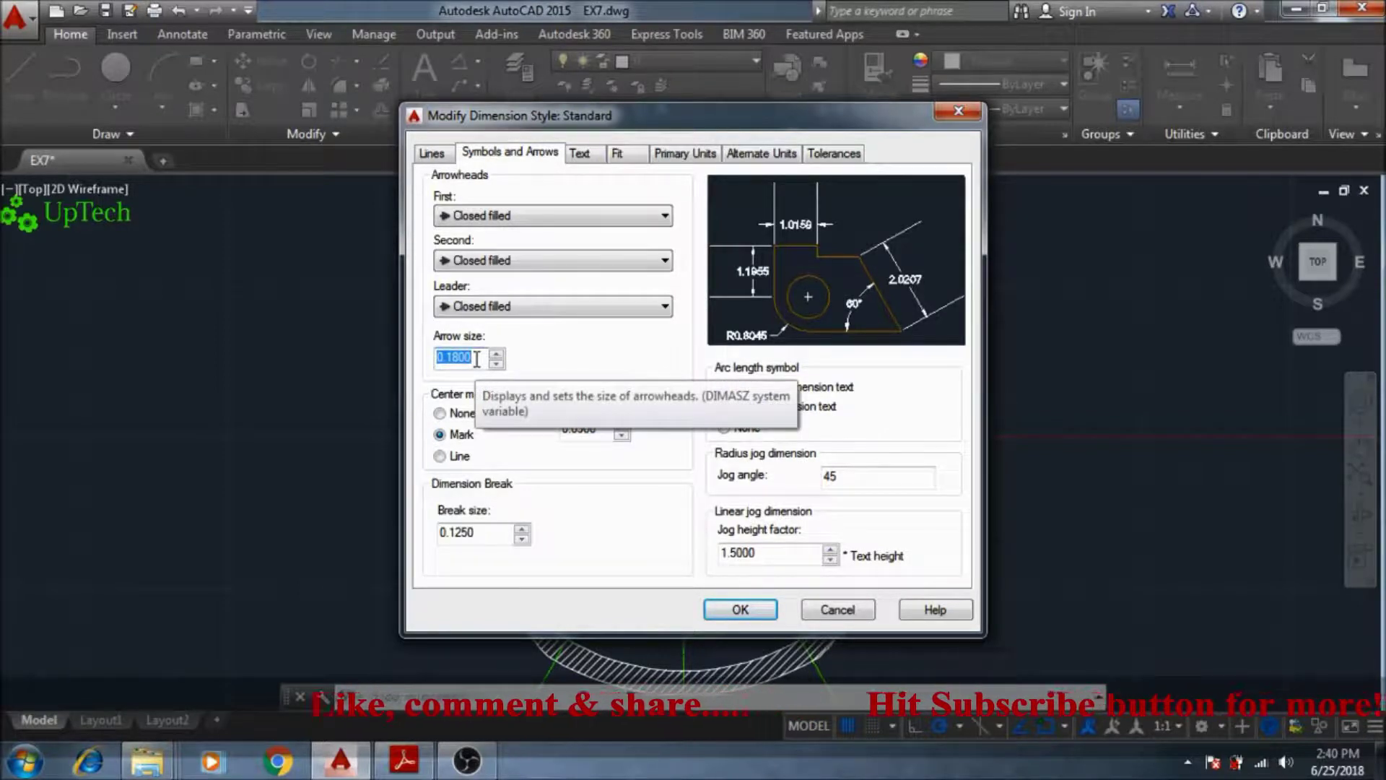
text(2)
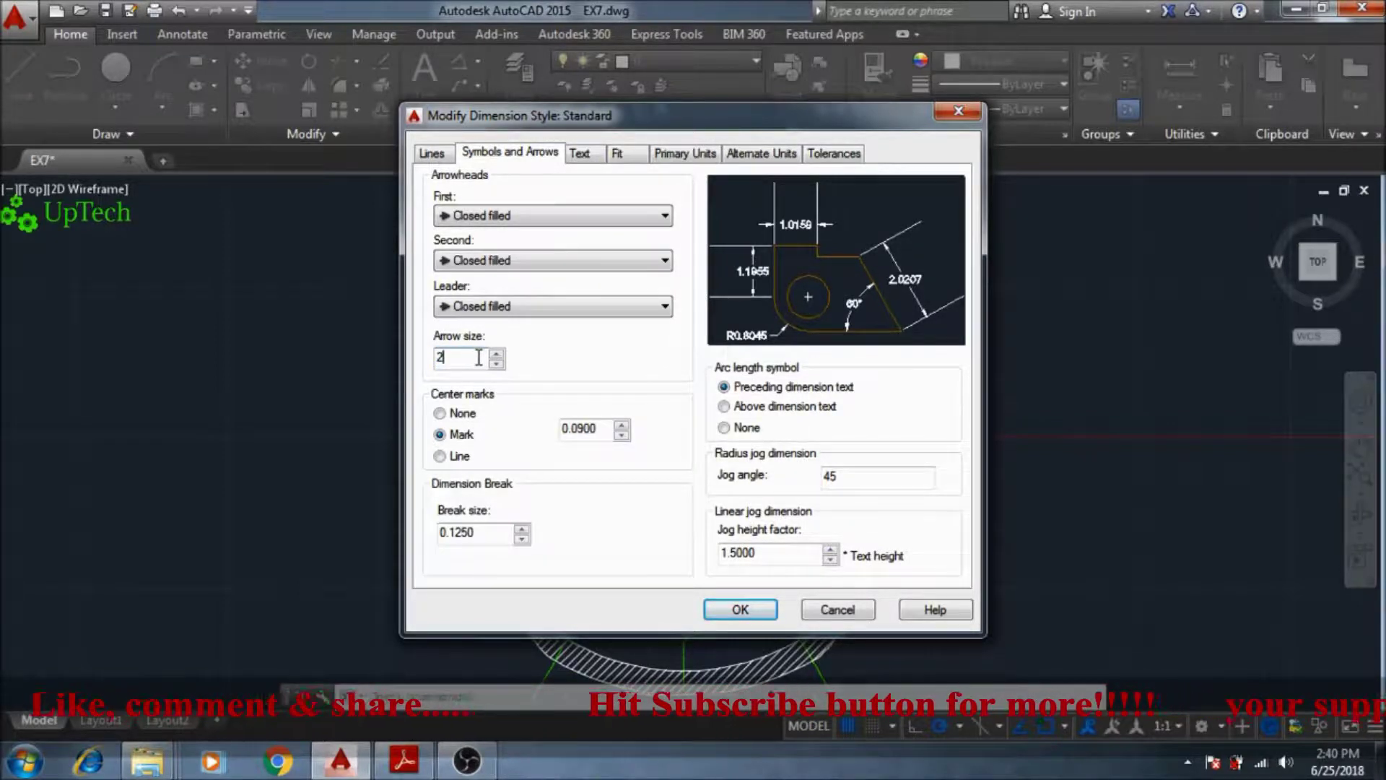
Step: Set the dimension text to height 3, vertical placement Above, offset 1 from the dimension line, and ISO standard alignment
click(592, 154)
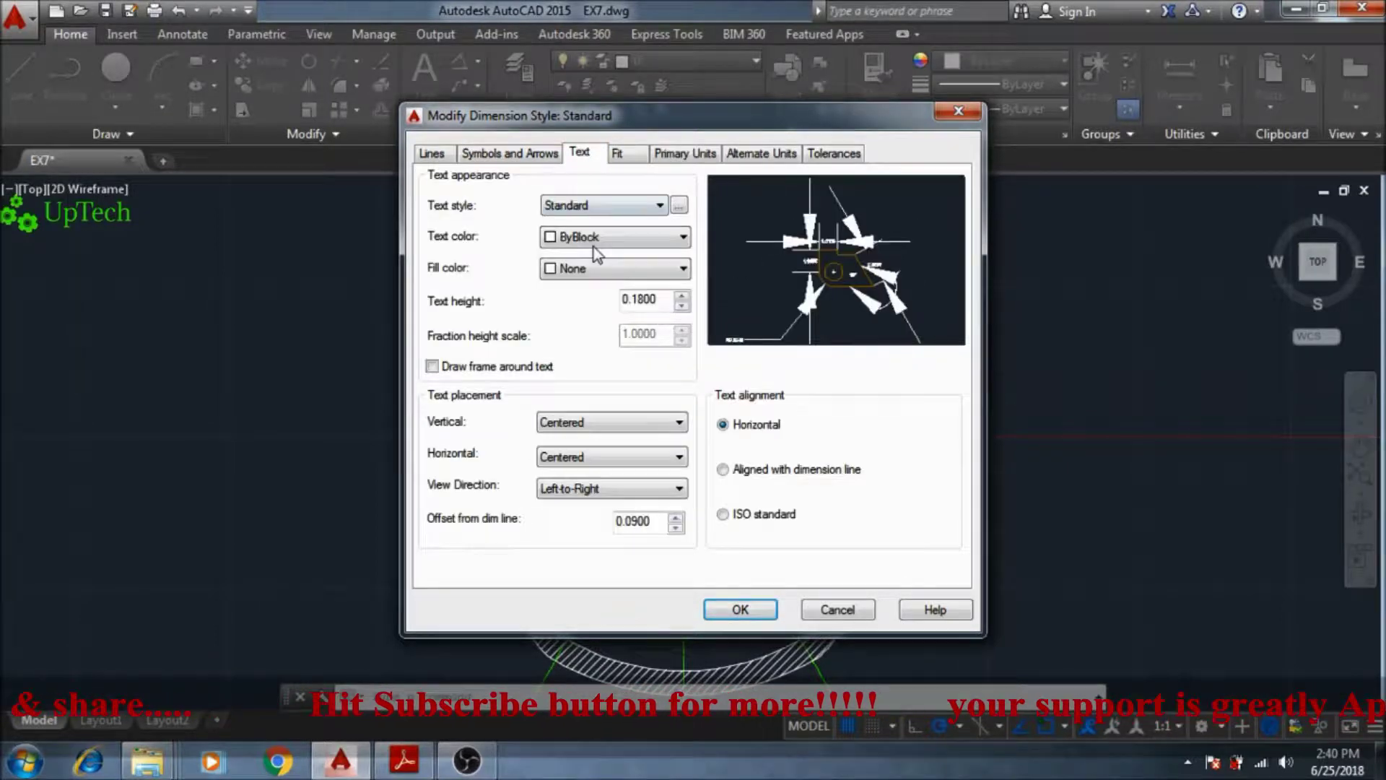
double_click(652, 298)
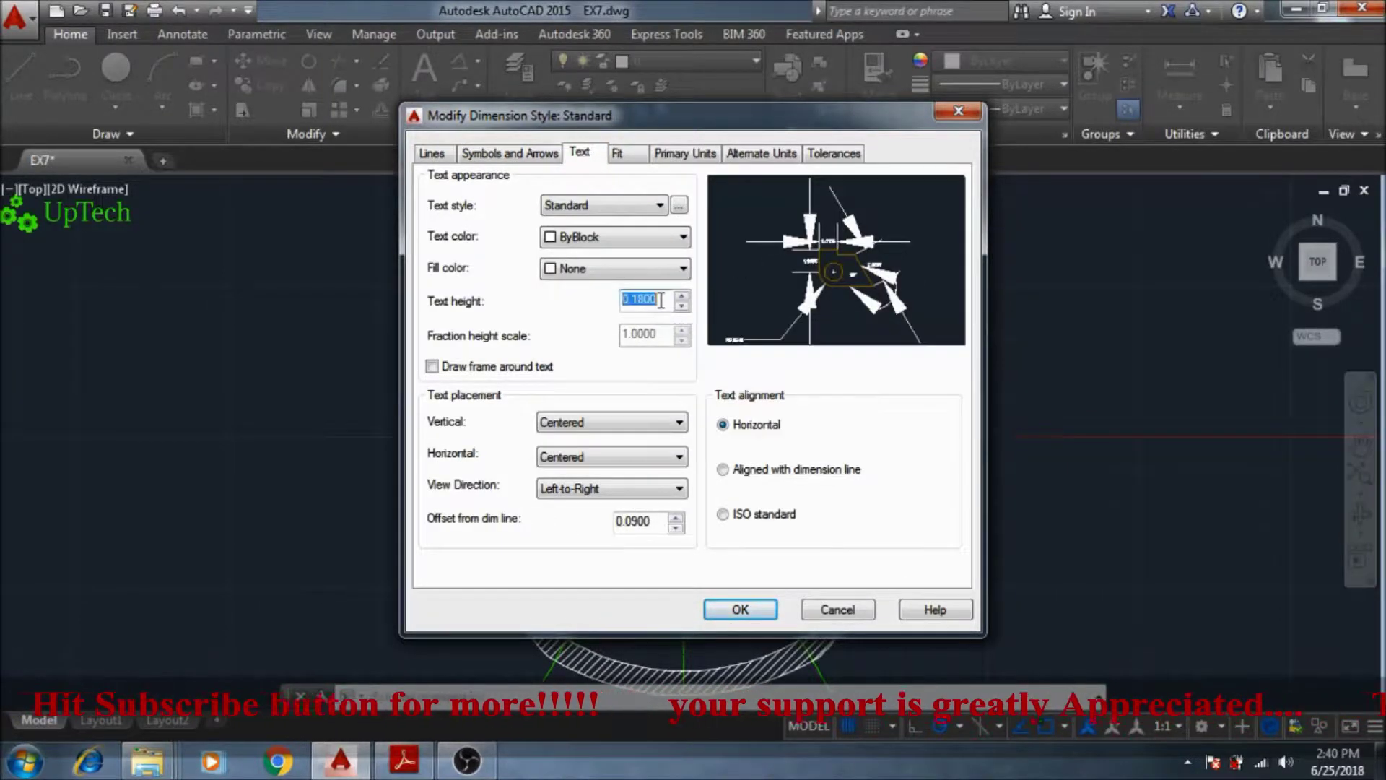
text(3)
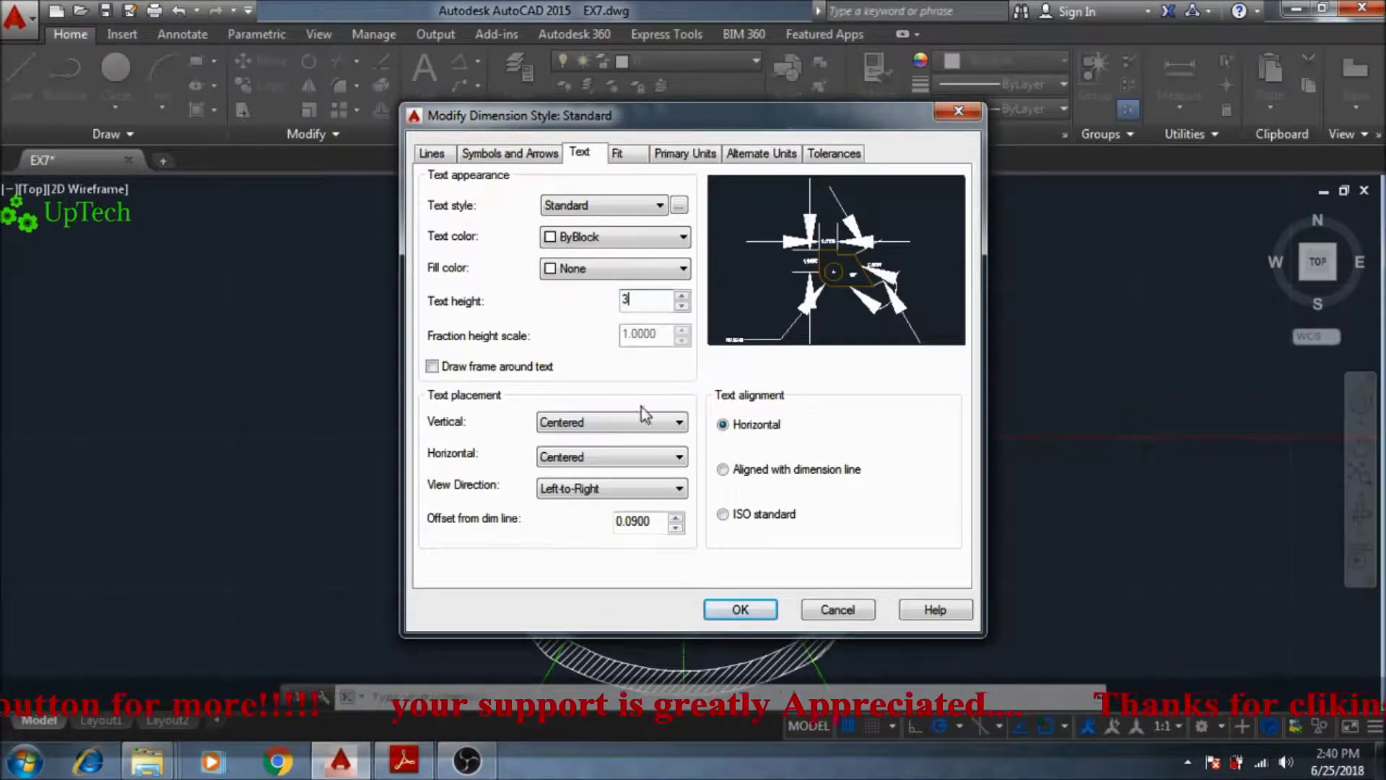
click(621, 426)
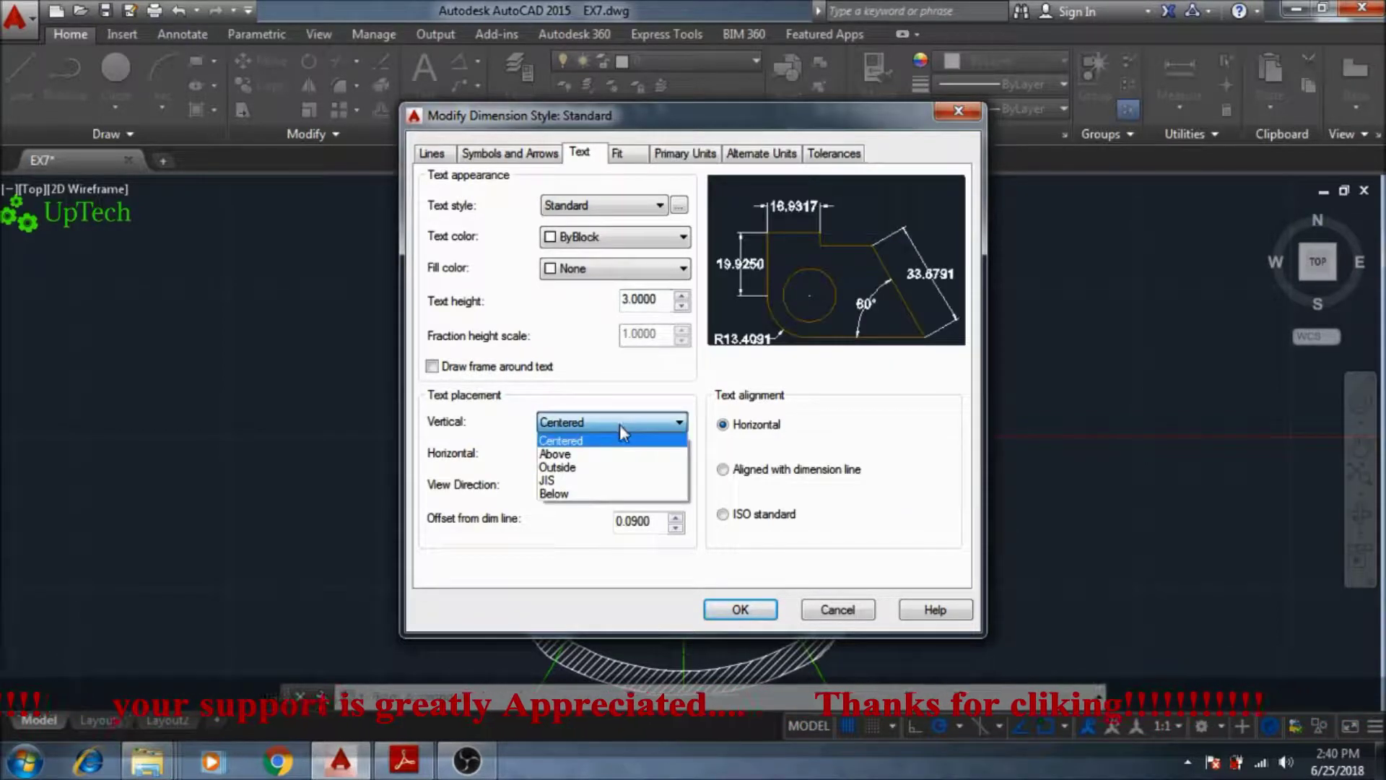
click(615, 455)
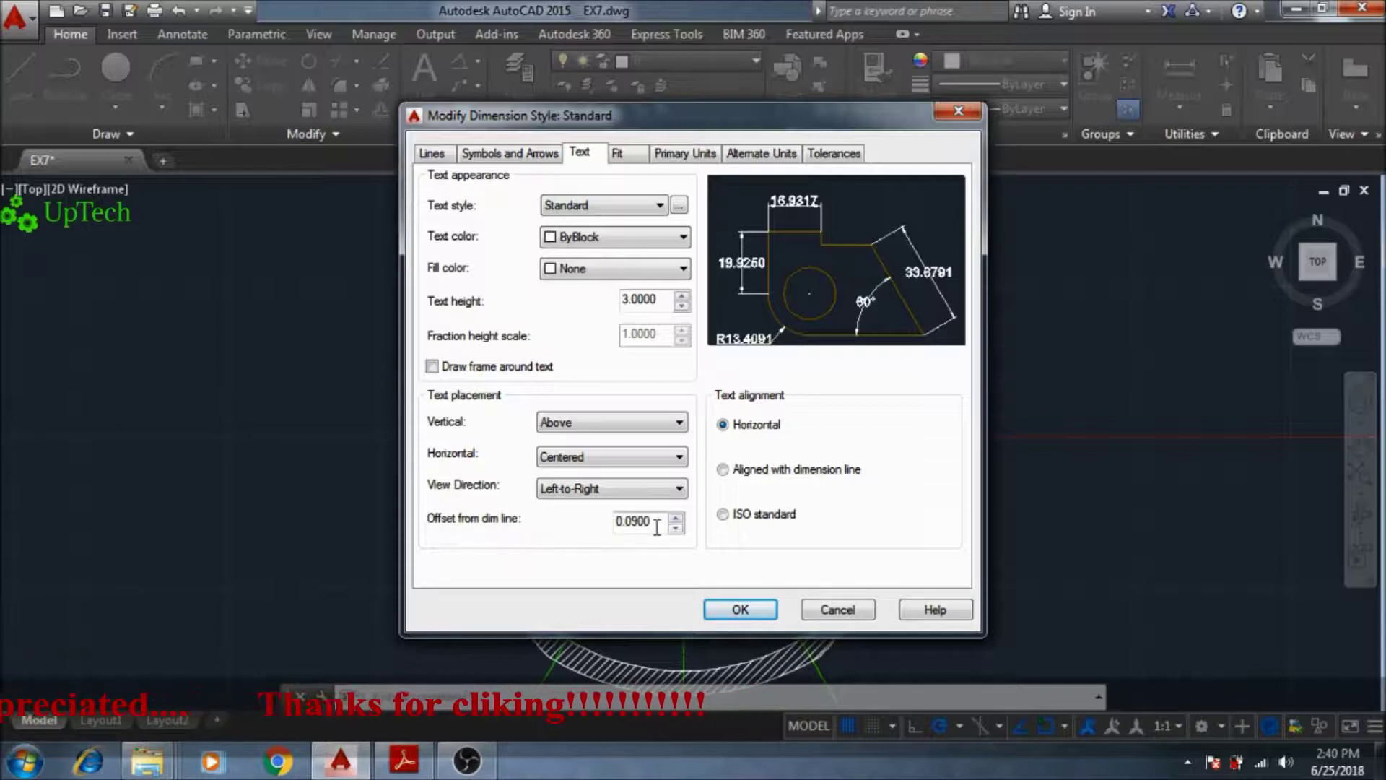
text(1)
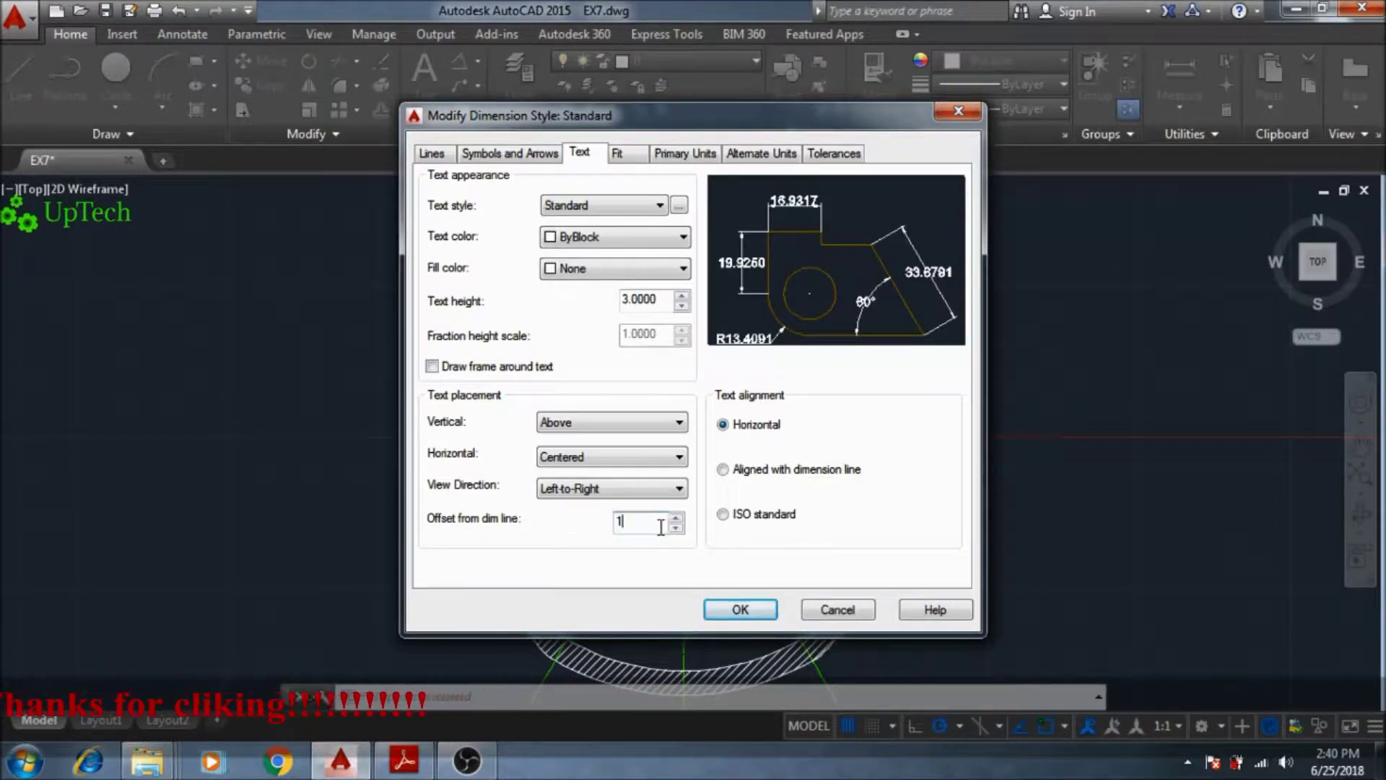
click(723, 514)
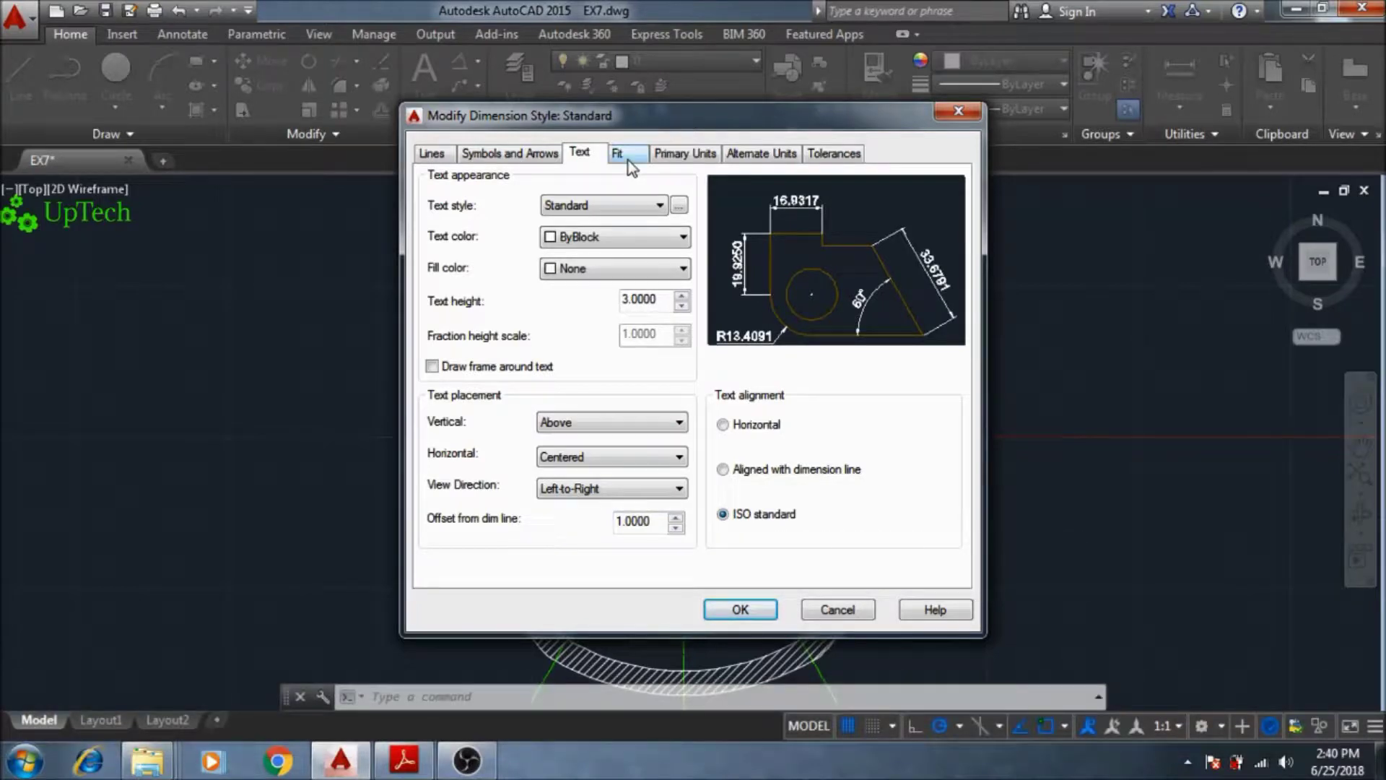
Step: Enable drawing the dimension line between extension lines, set linear precision to 0, and apply the dimension style changes
click(629, 160)
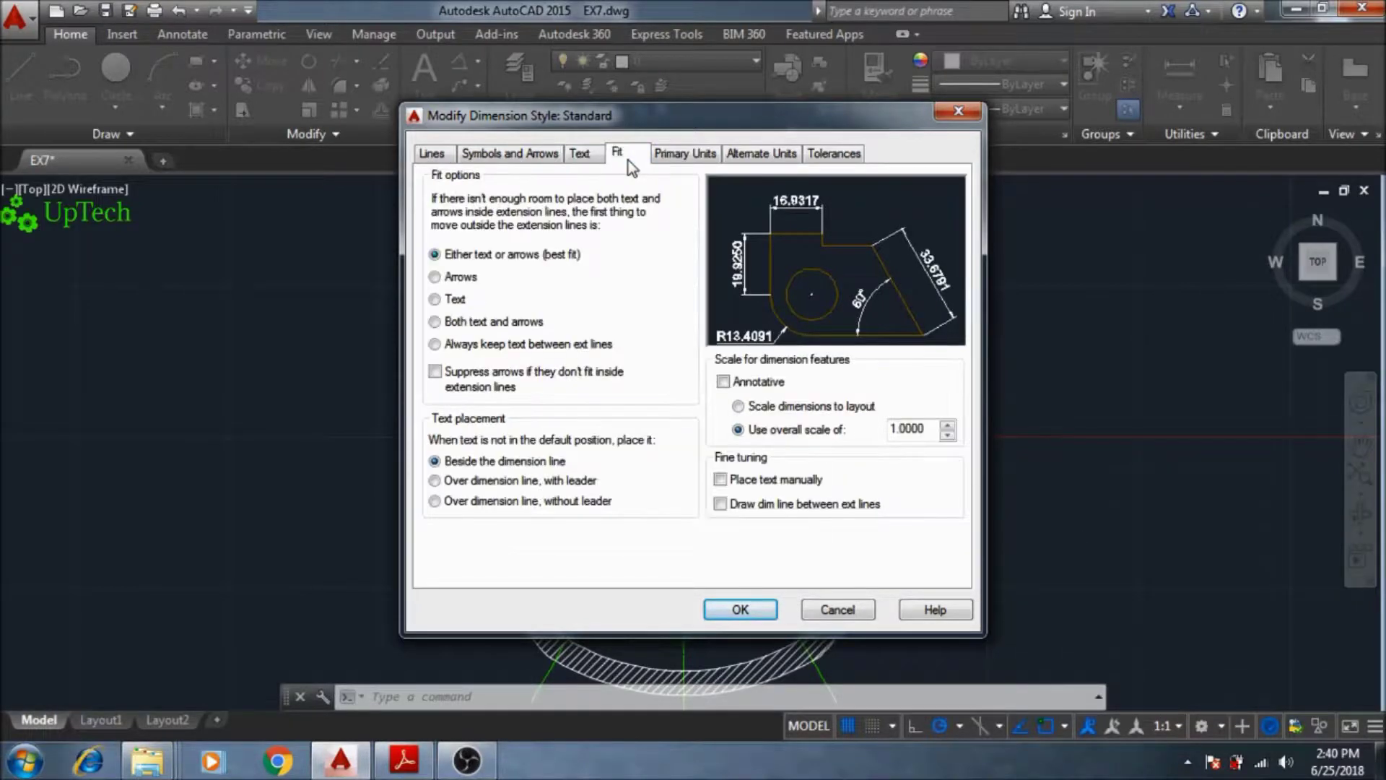
click(721, 503)
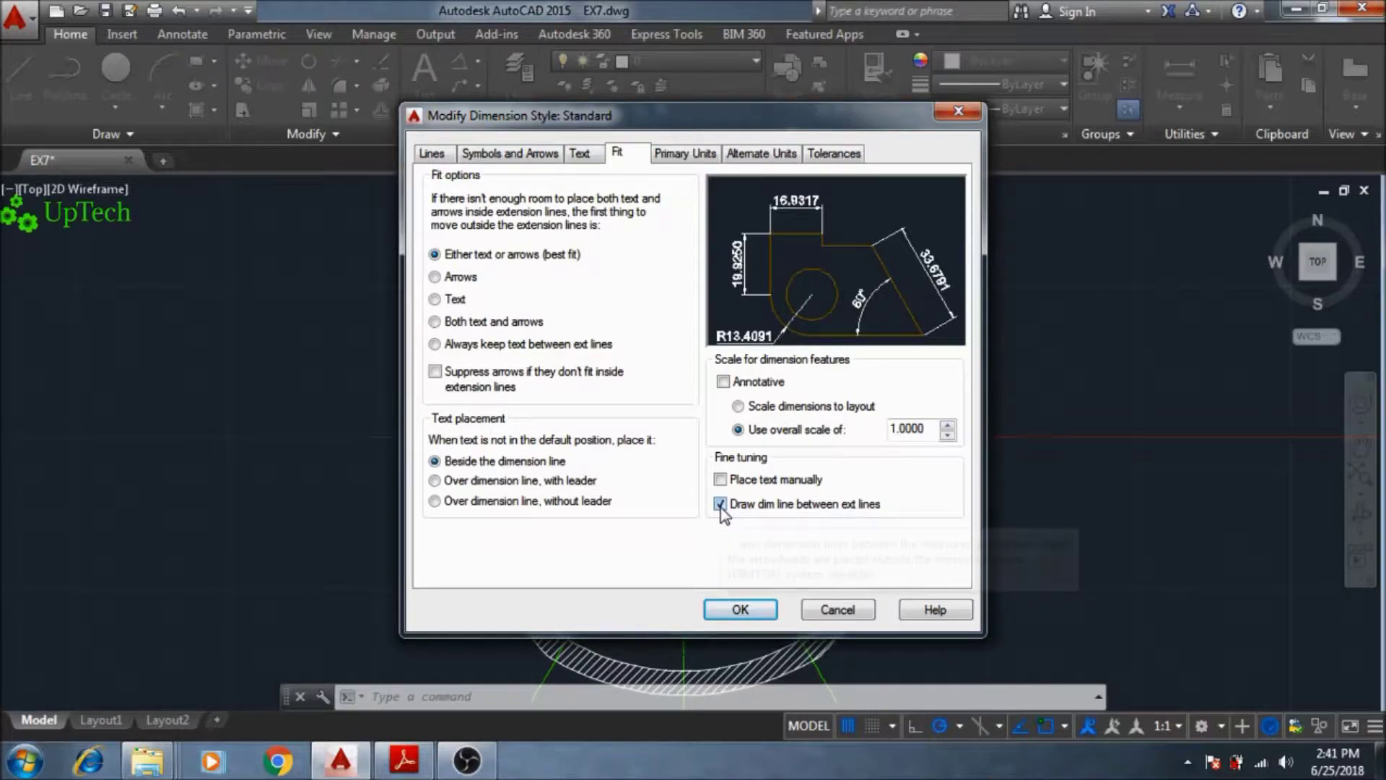
click(691, 157)
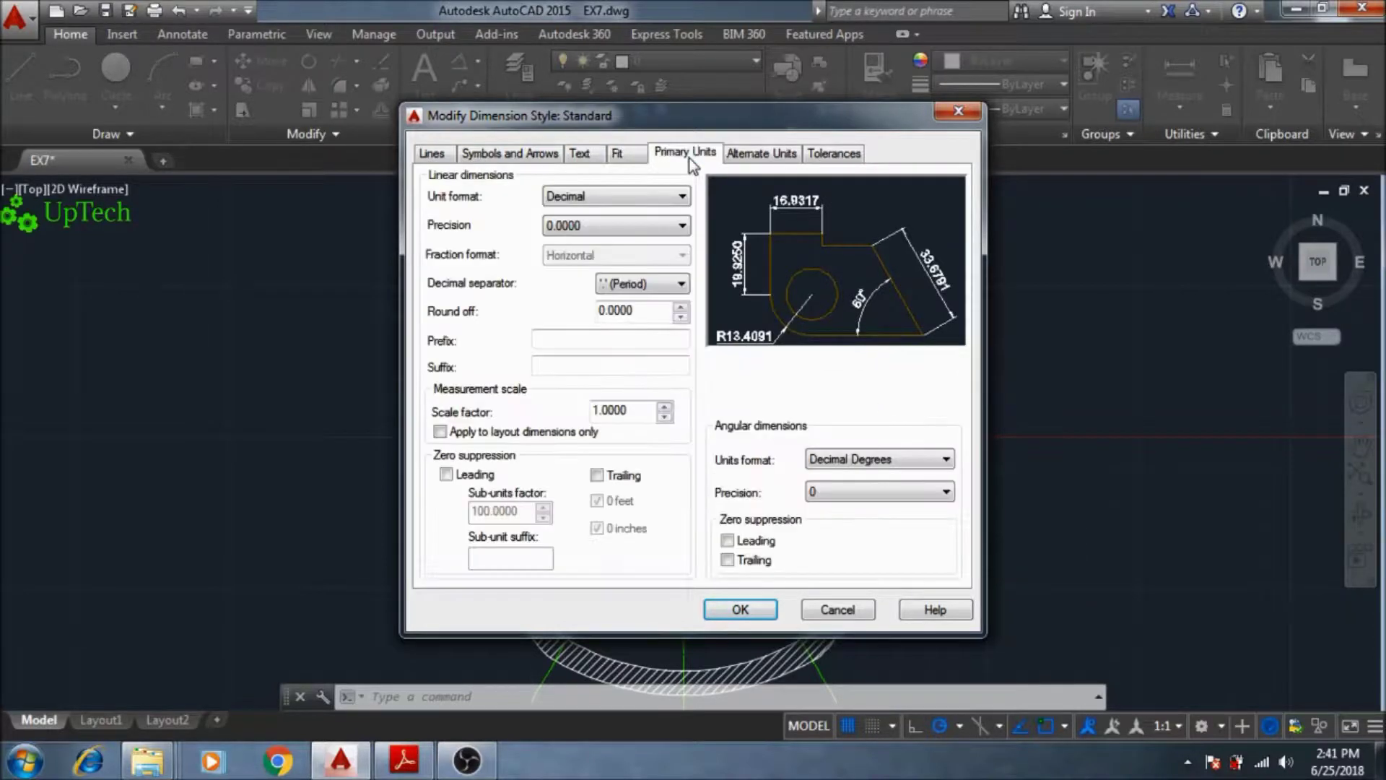
click(590, 227)
click(590, 243)
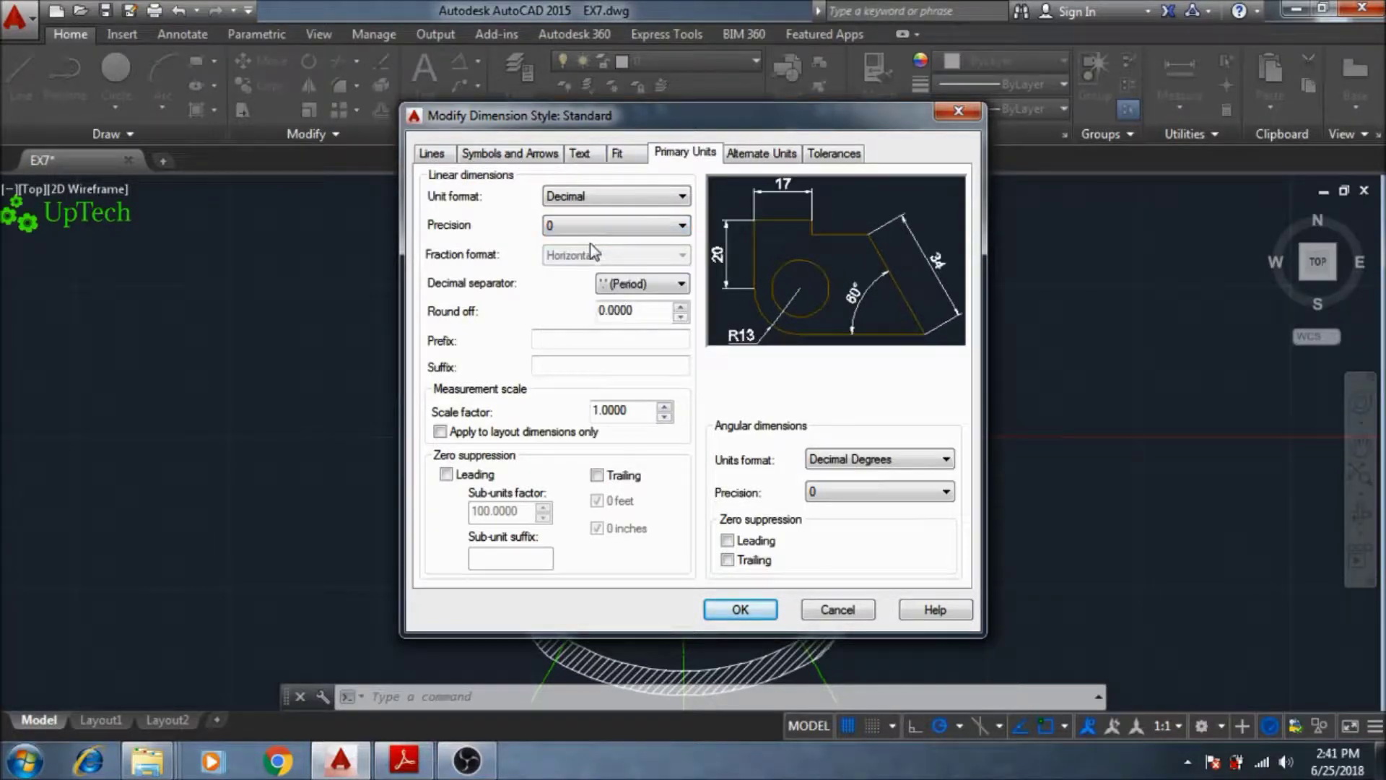
click(719, 611)
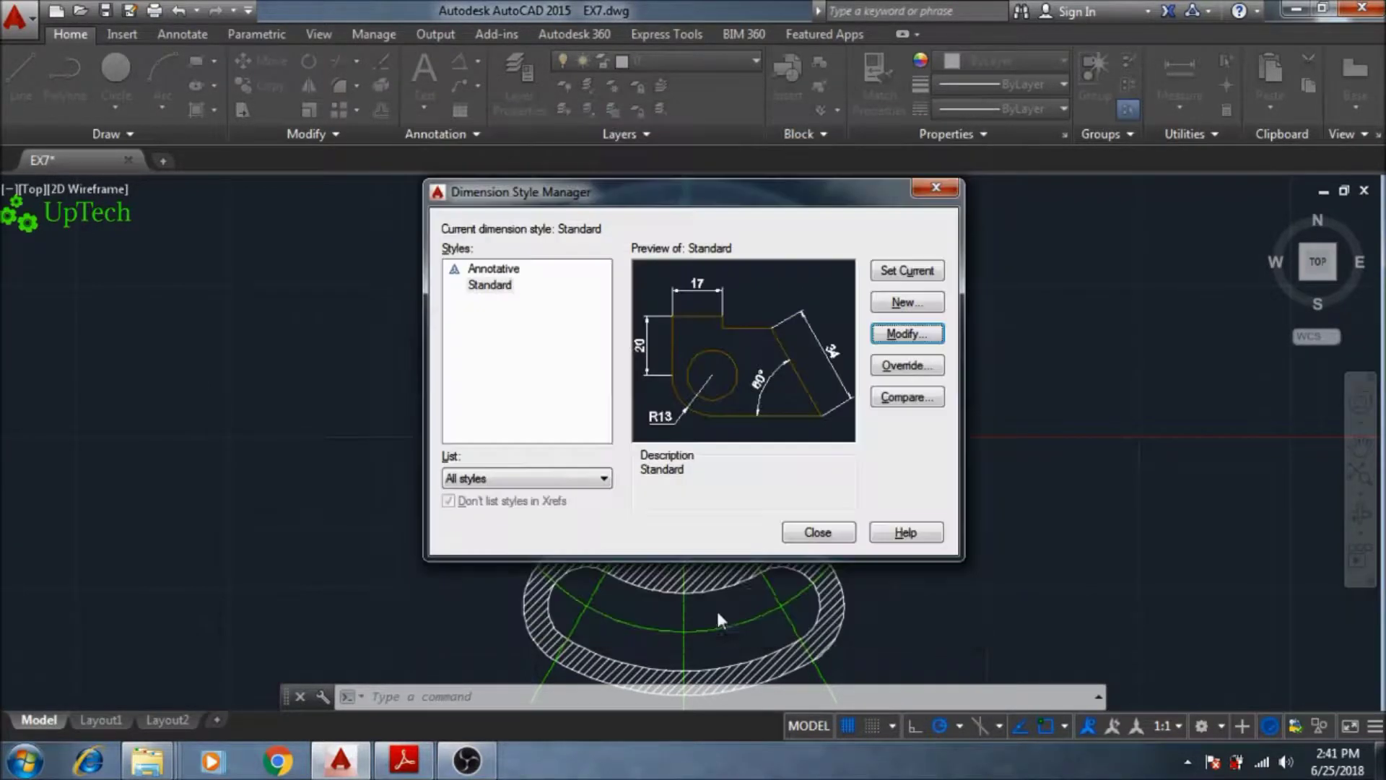
click(812, 535)
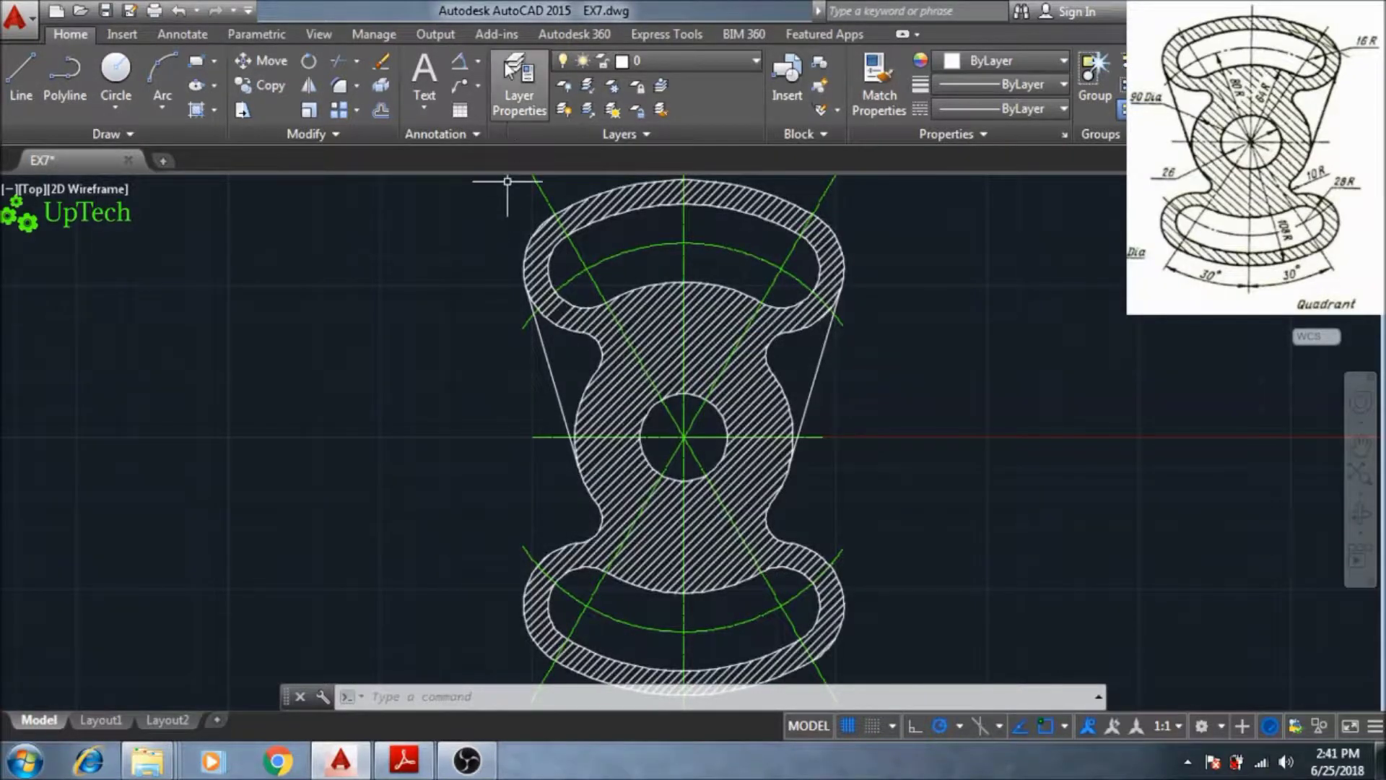
Step: Add a radius dimension to the inner arc at the right end of the upper slot, placed outside the part
click(477, 64)
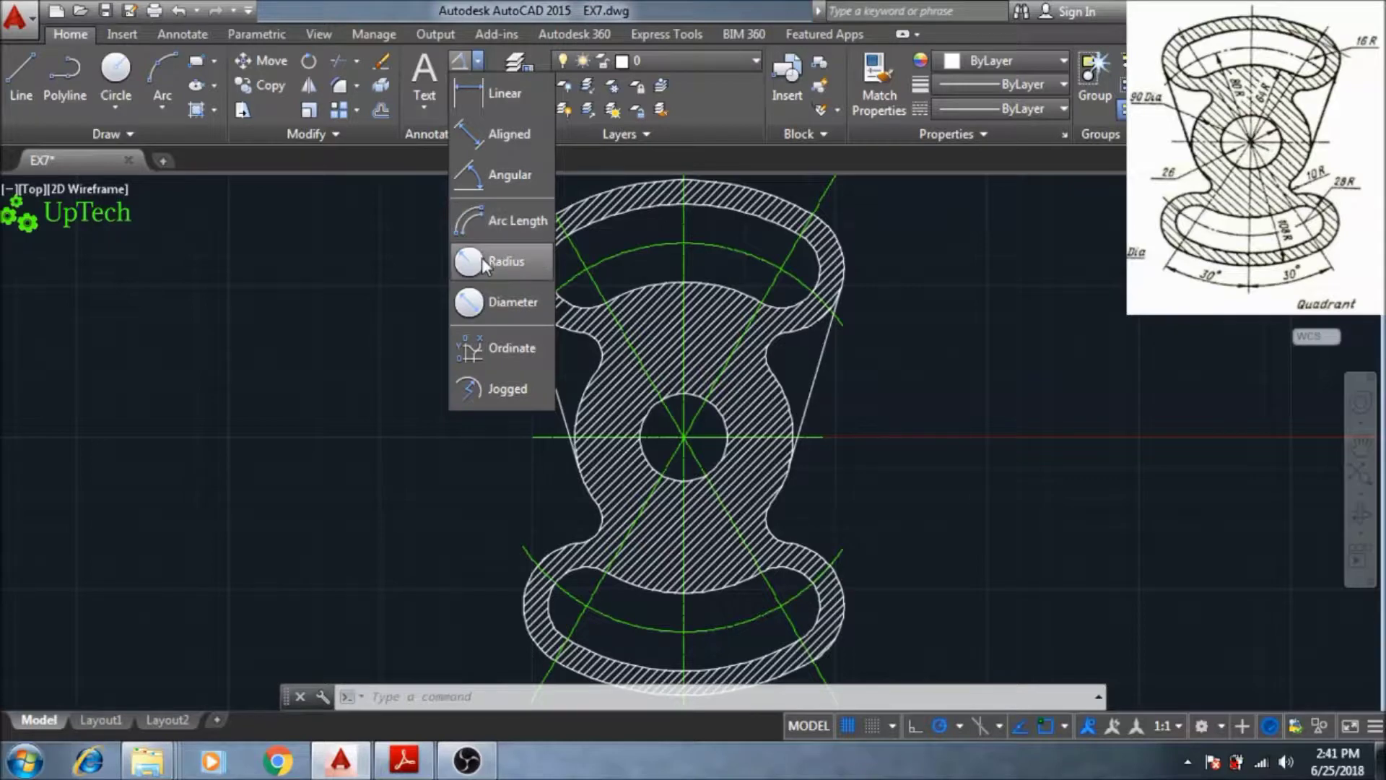
click(506, 282)
scroll(820, 325, up, 3)
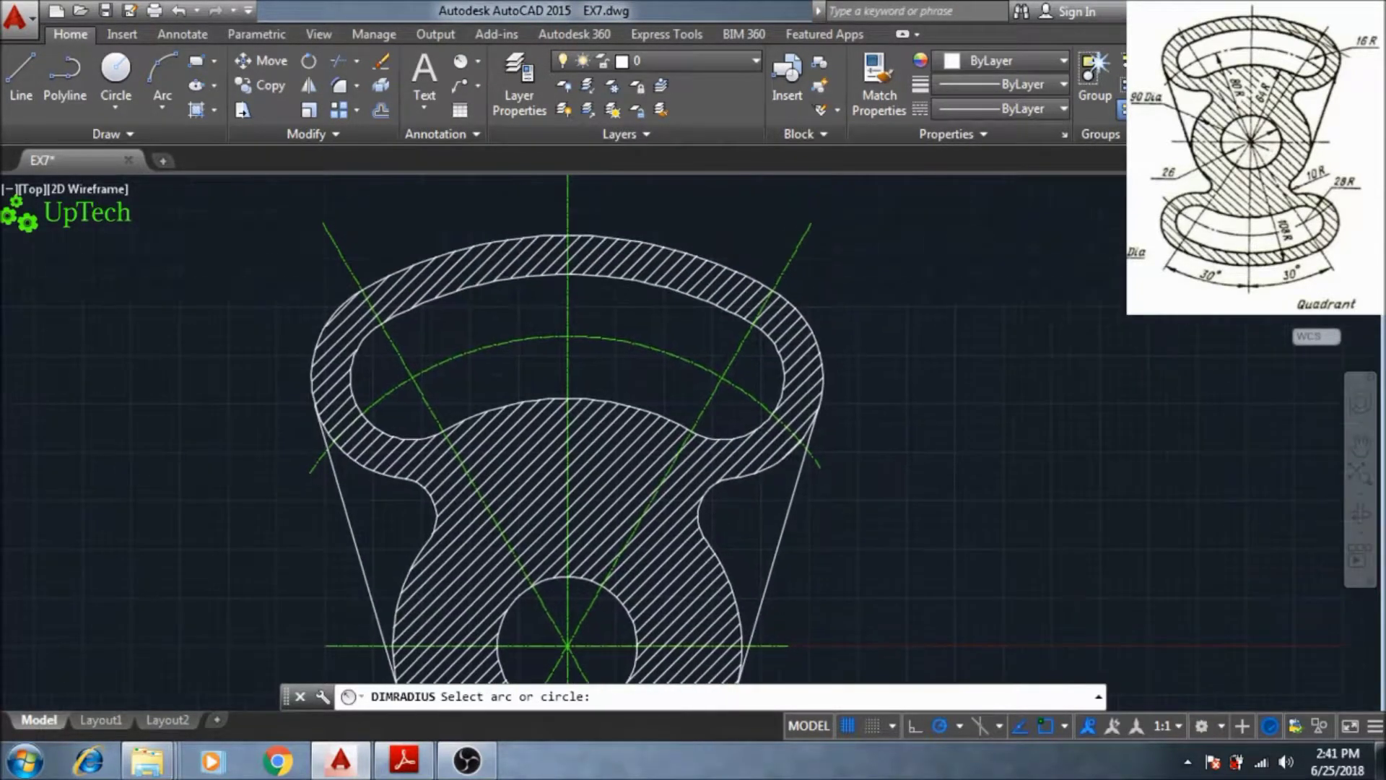
click(779, 362)
scroll(783, 360, up, 4)
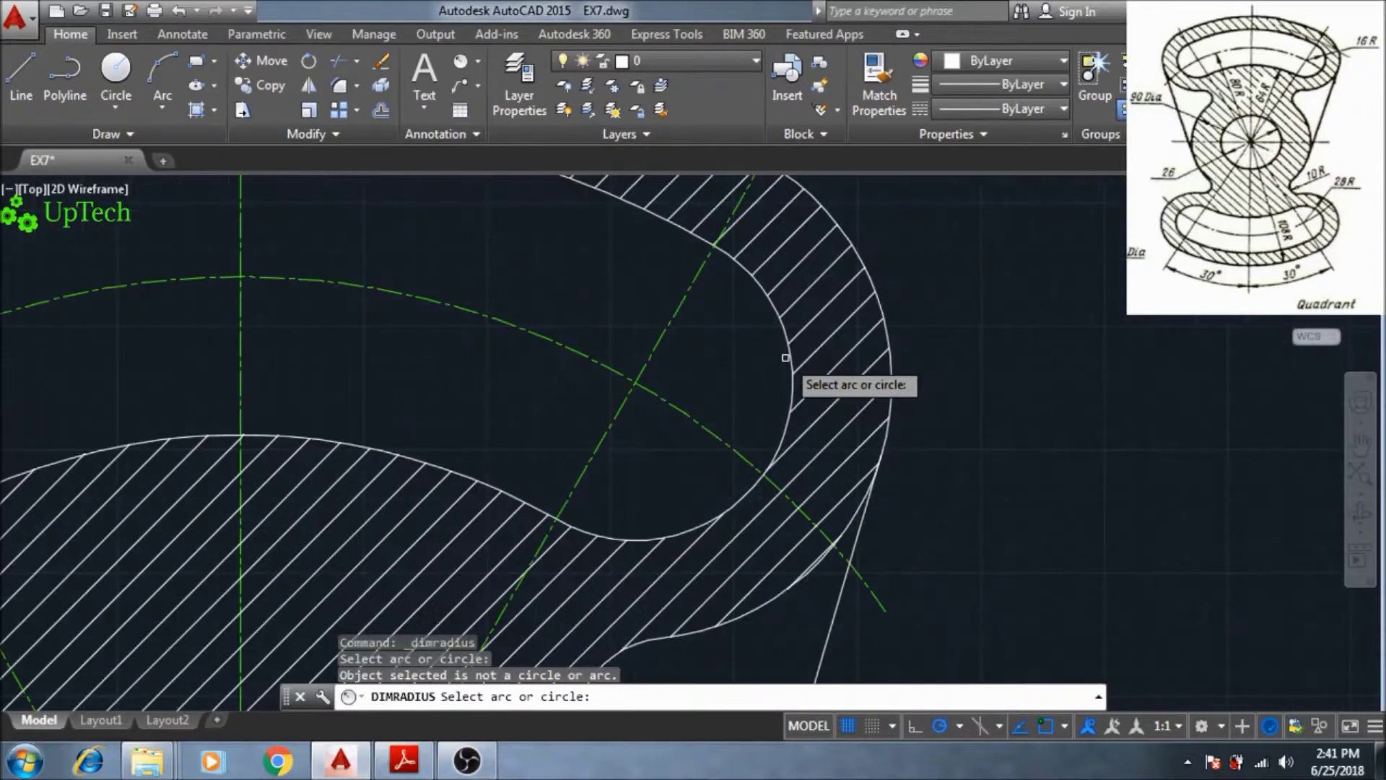
click(787, 357)
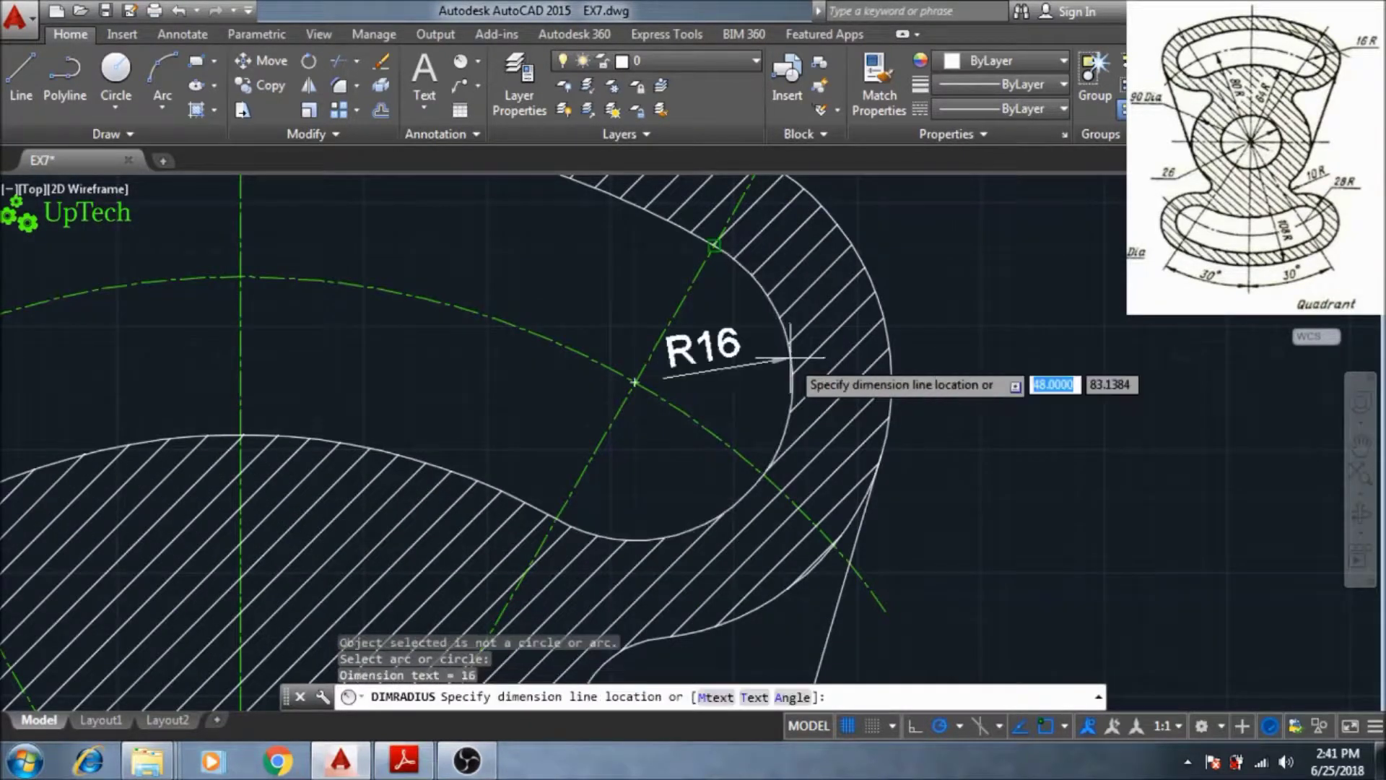
click(972, 312)
Step: Add a radius dimension to the outer arc at the right end of the lower lobe, placed outside the outline
scroll(802, 405, down, 4)
middle_drag(801, 402, 775, 263)
middle_drag(755, 414, 752, 233)
middle_drag(754, 478, 748, 344)
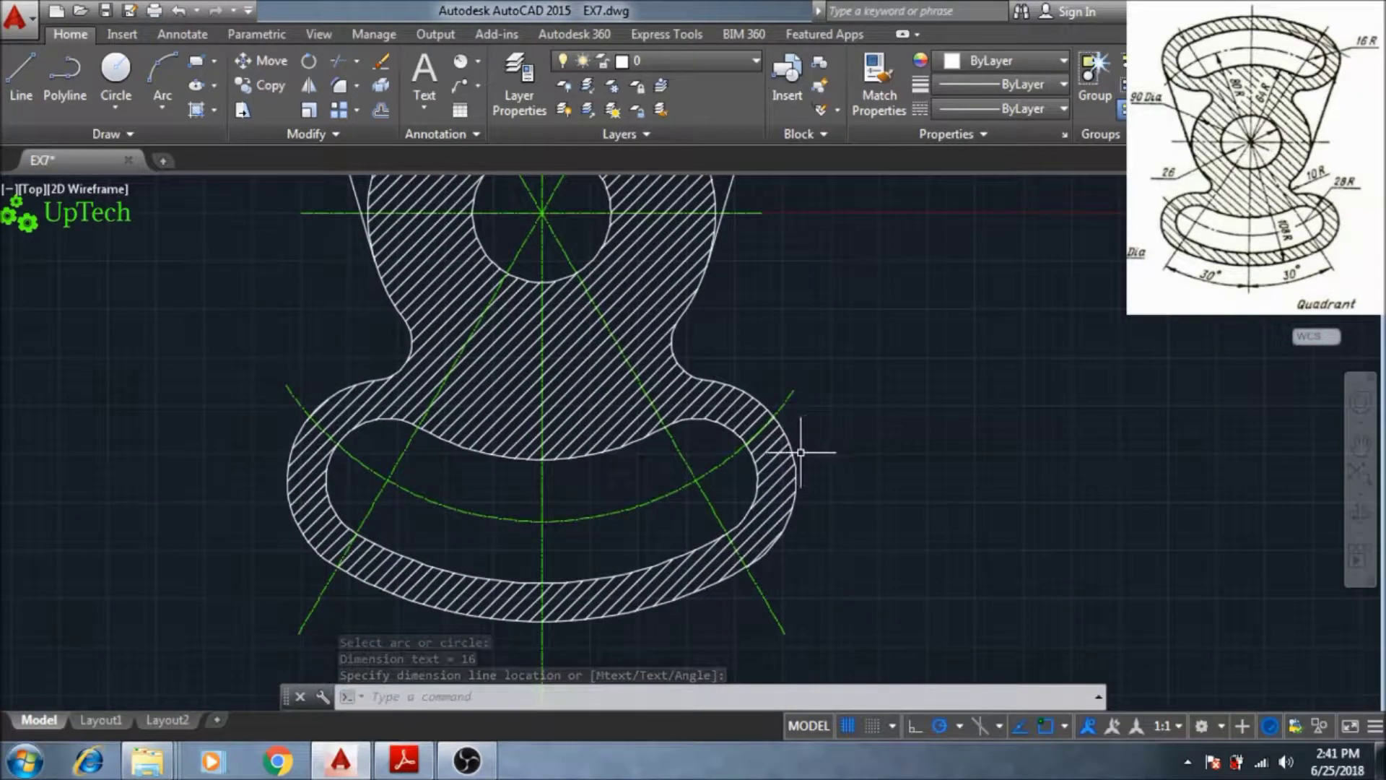
key(Return)
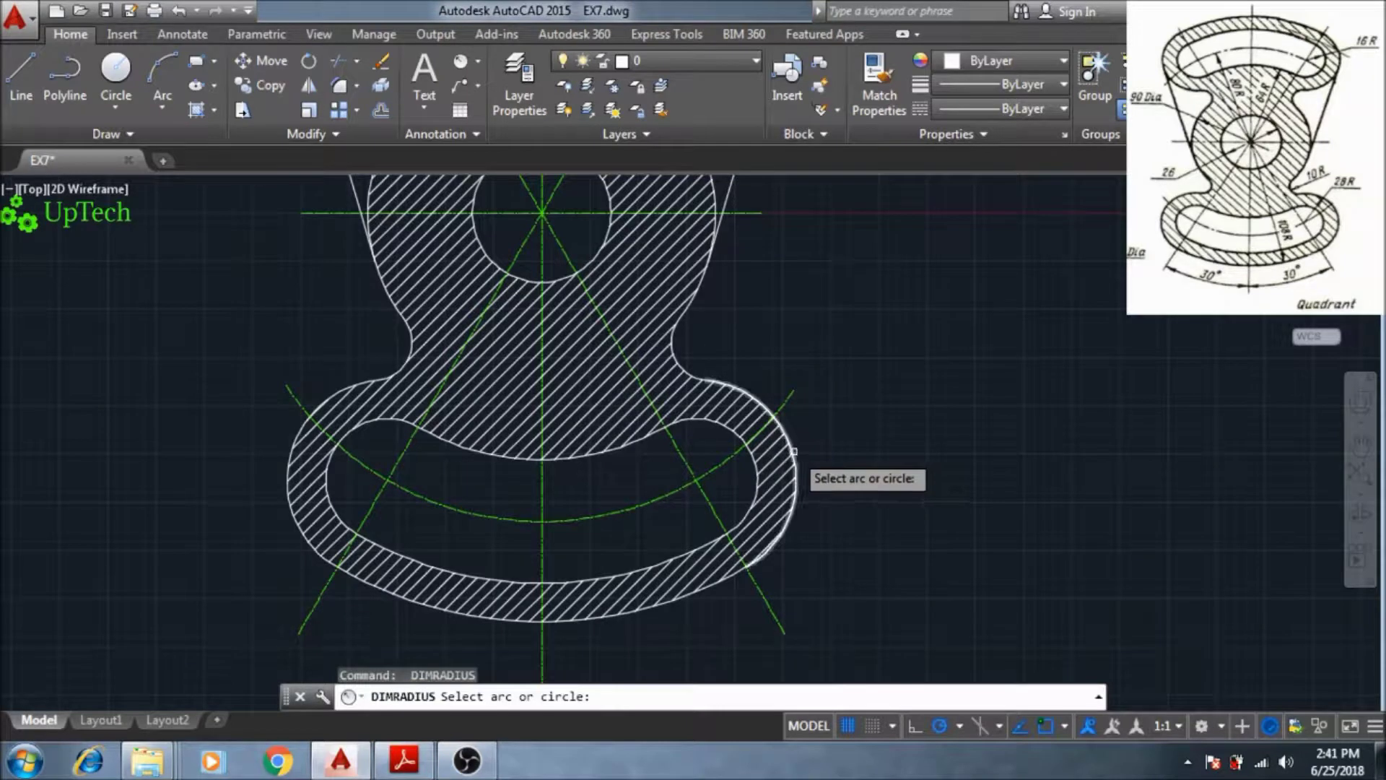
scroll(795, 451, up, 3)
click(790, 613)
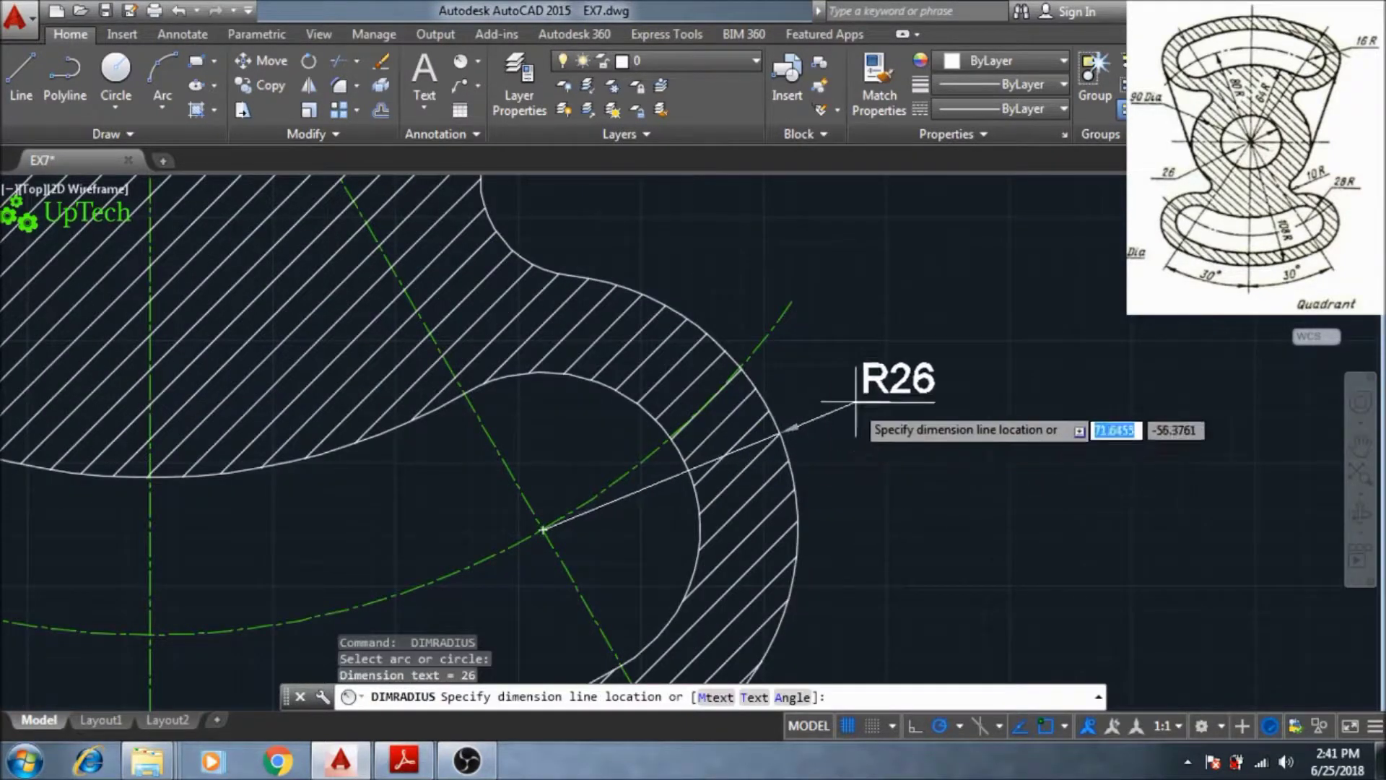
click(900, 405)
Step: Add a radius dimension to the concave fillet arc joining the hub to the lower lobe on the part's right side, placed outside the outline
scroll(885, 455, down, 4)
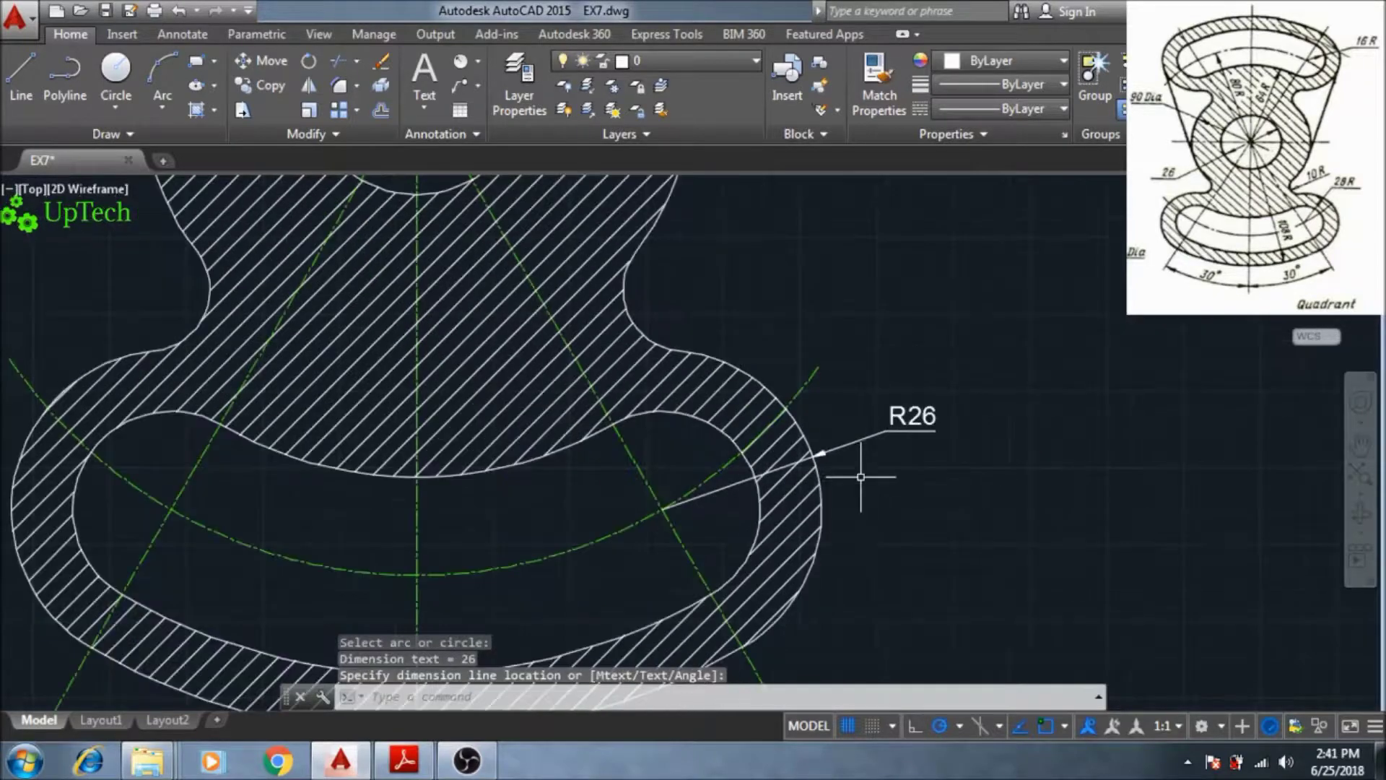
middle_drag(870, 498, 875, 571)
scroll(820, 486, up, 1)
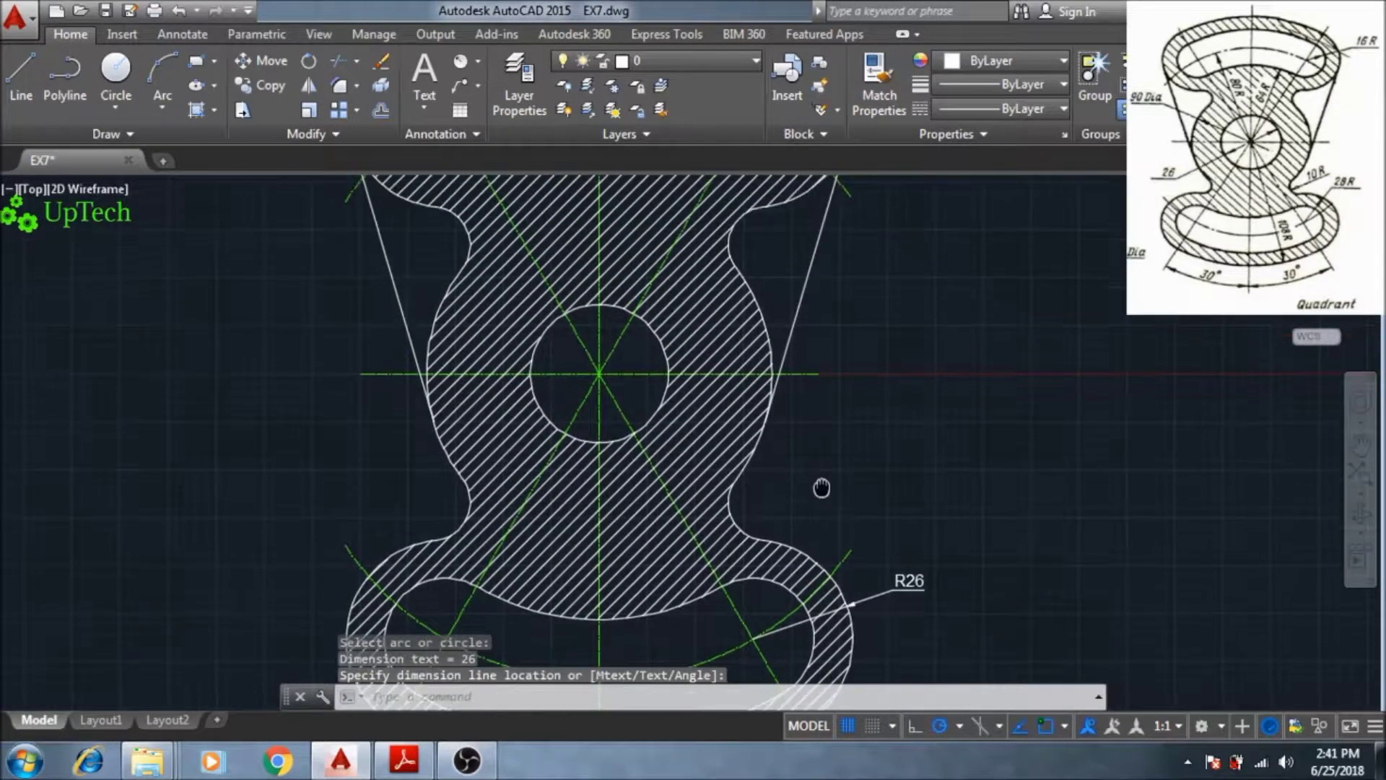
scroll(782, 509, up, 5)
middle_drag(774, 506, 784, 415)
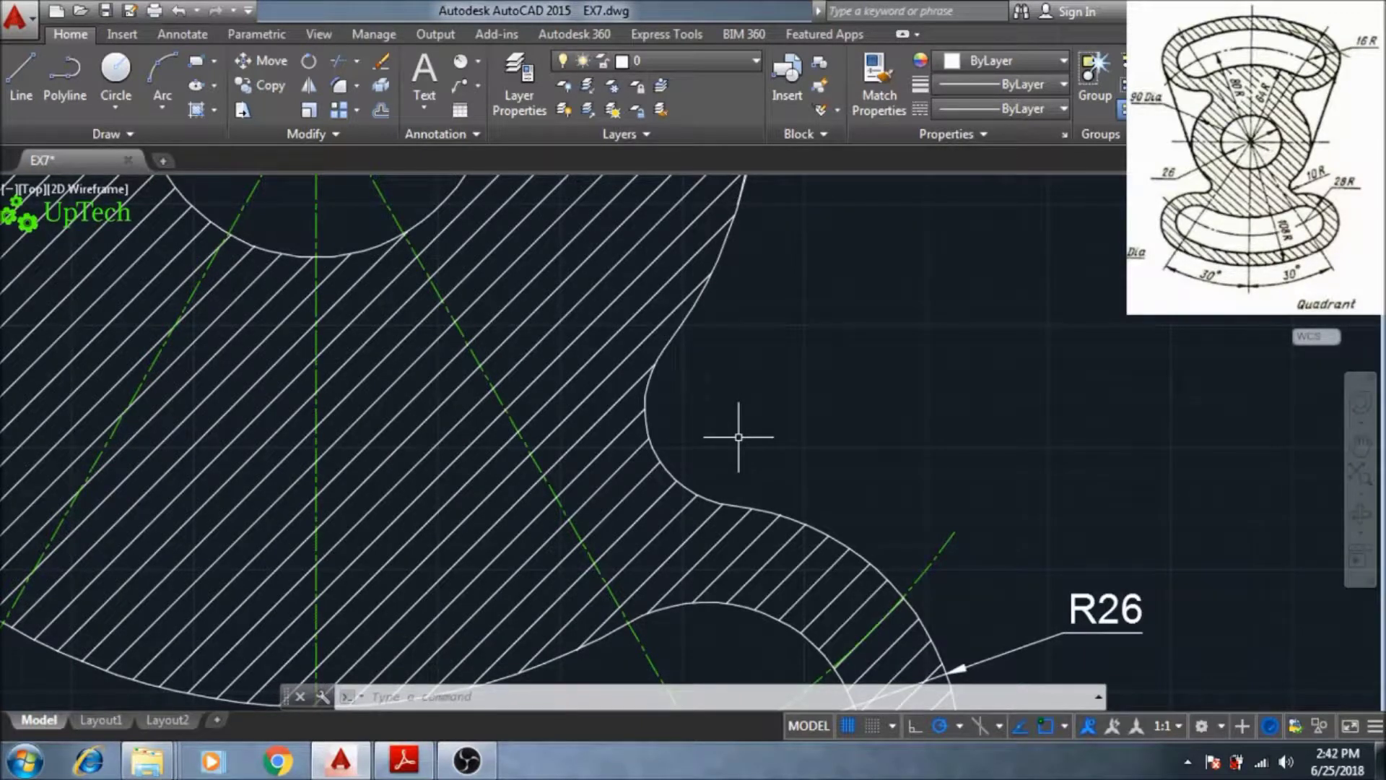
key(Return)
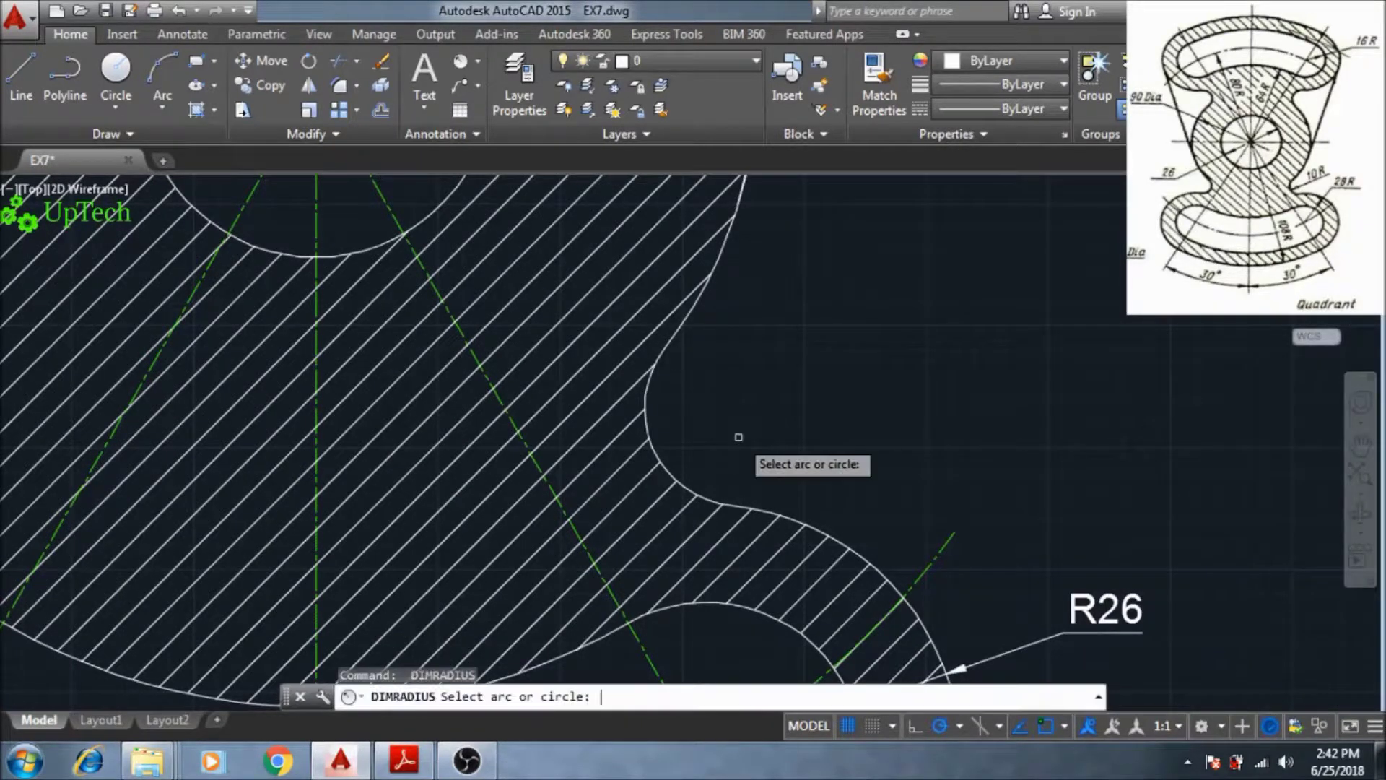
click(654, 454)
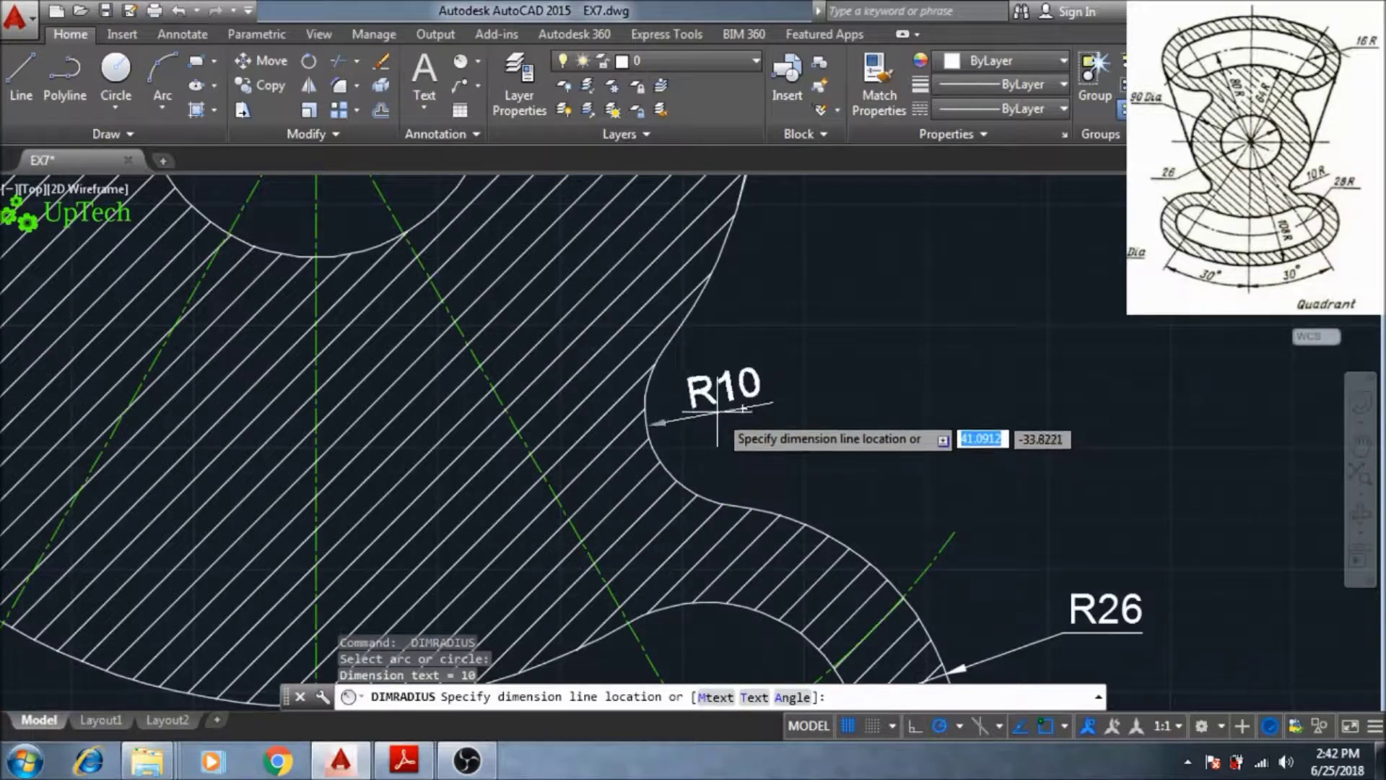
click(705, 428)
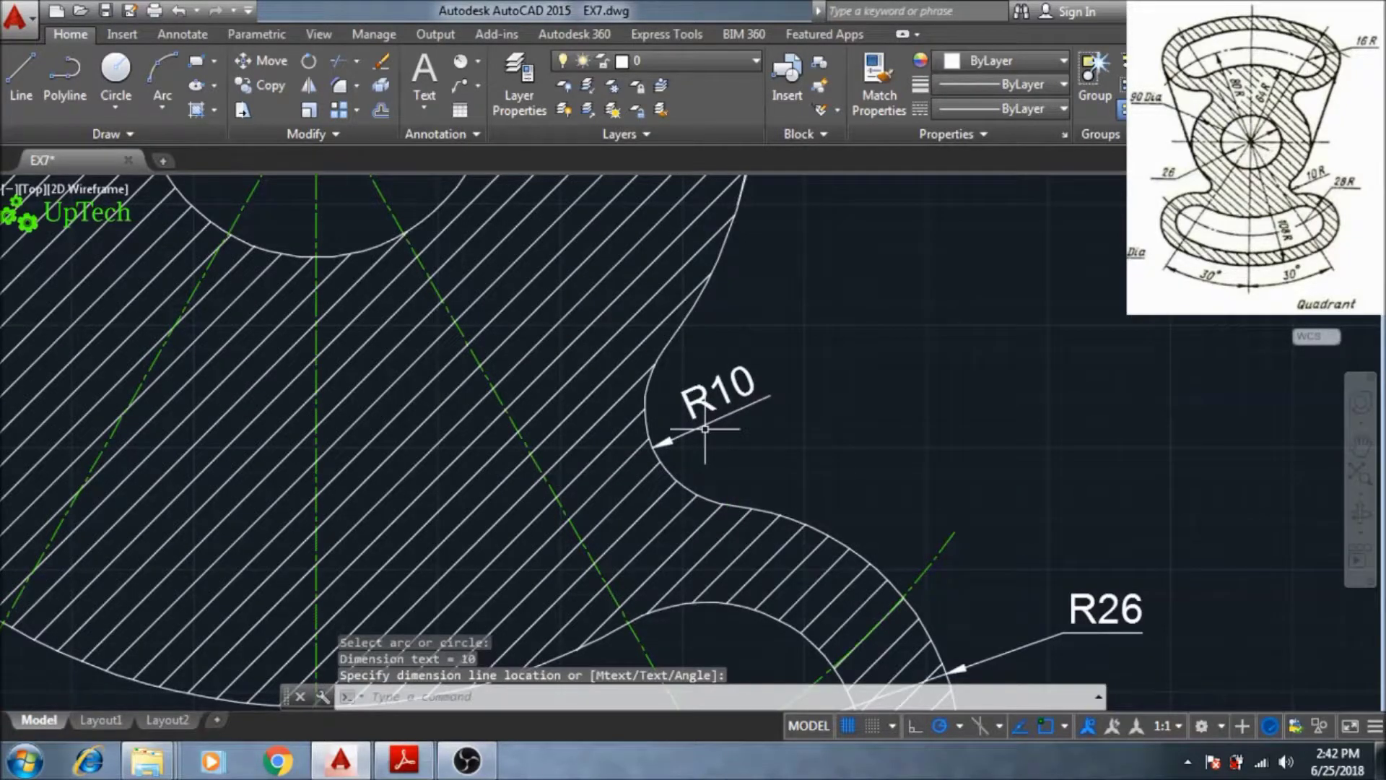
Step: Add a radius dimension to the arc forming the upper slot's lower edge, with the text inside the slot, right of the vertical centreline
scroll(705, 428, down, 5)
scroll(702, 408, up, 3)
middle_drag(703, 408, 703, 569)
scroll(726, 374, up, 4)
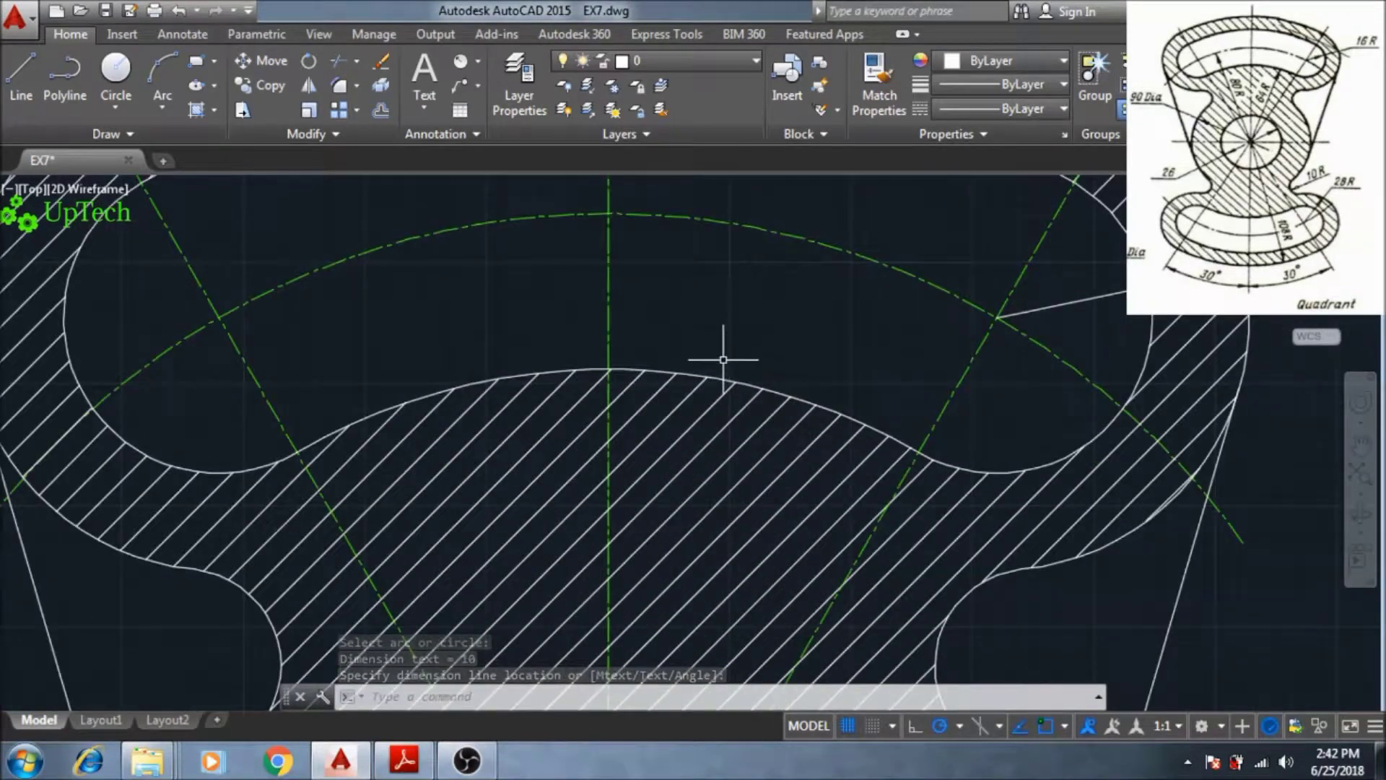
middle_drag(723, 359, 720, 377)
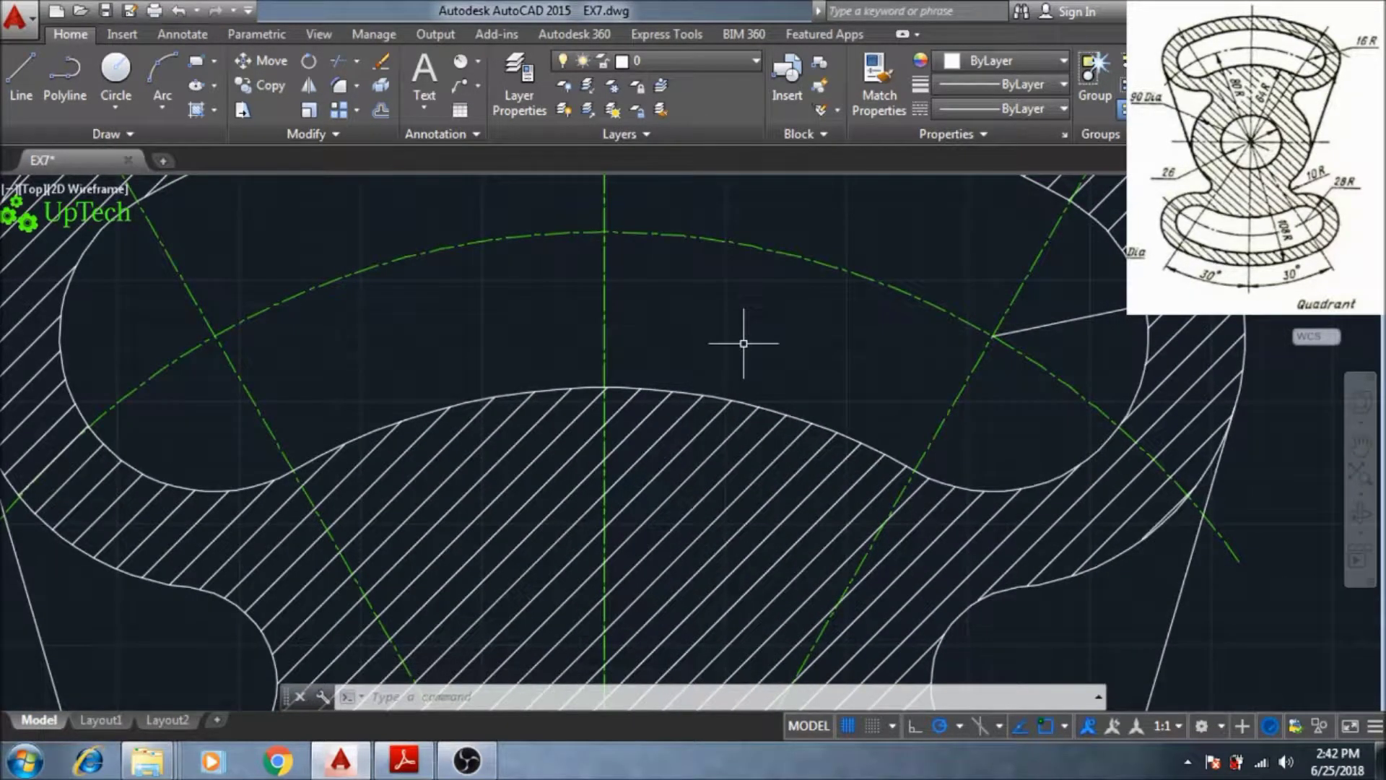
middle_drag(744, 344, 597, 360)
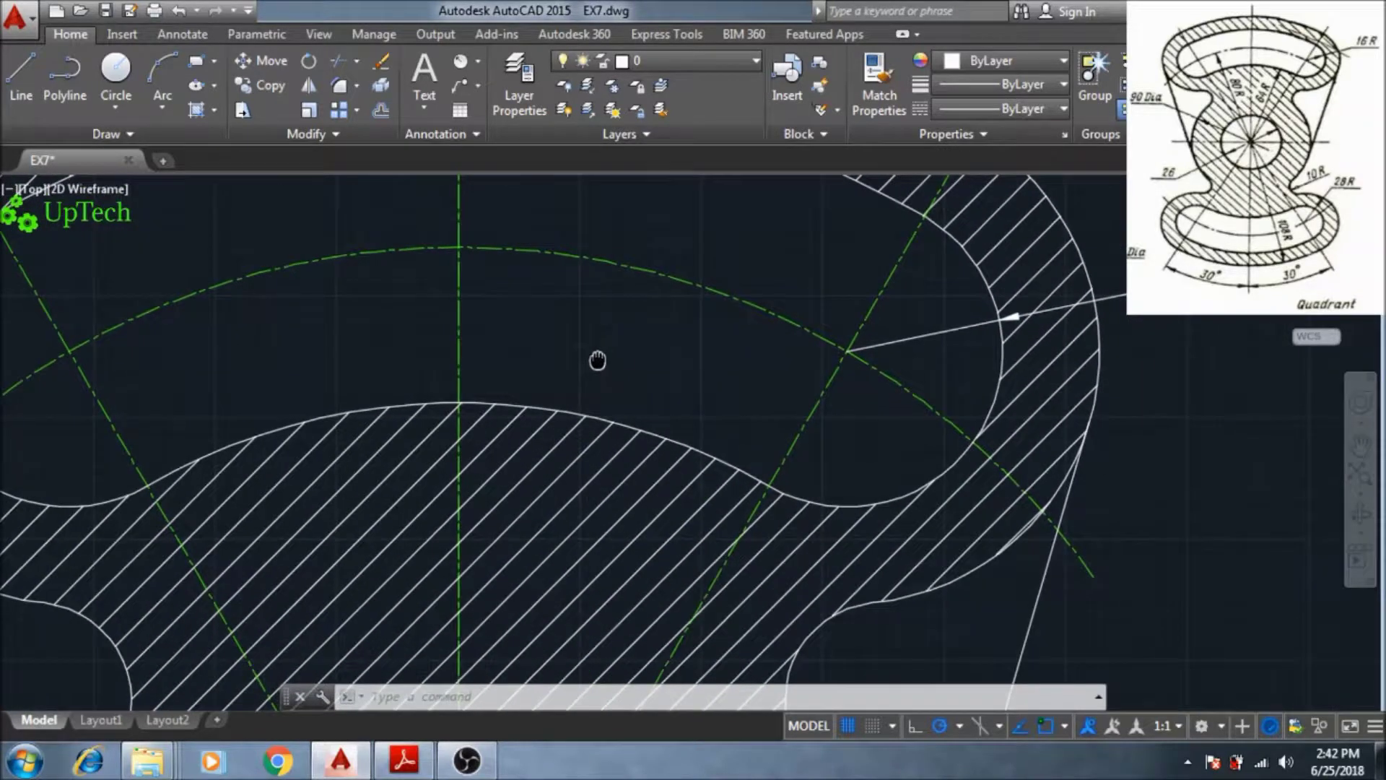
text(dra)
key(Return)
click(571, 413)
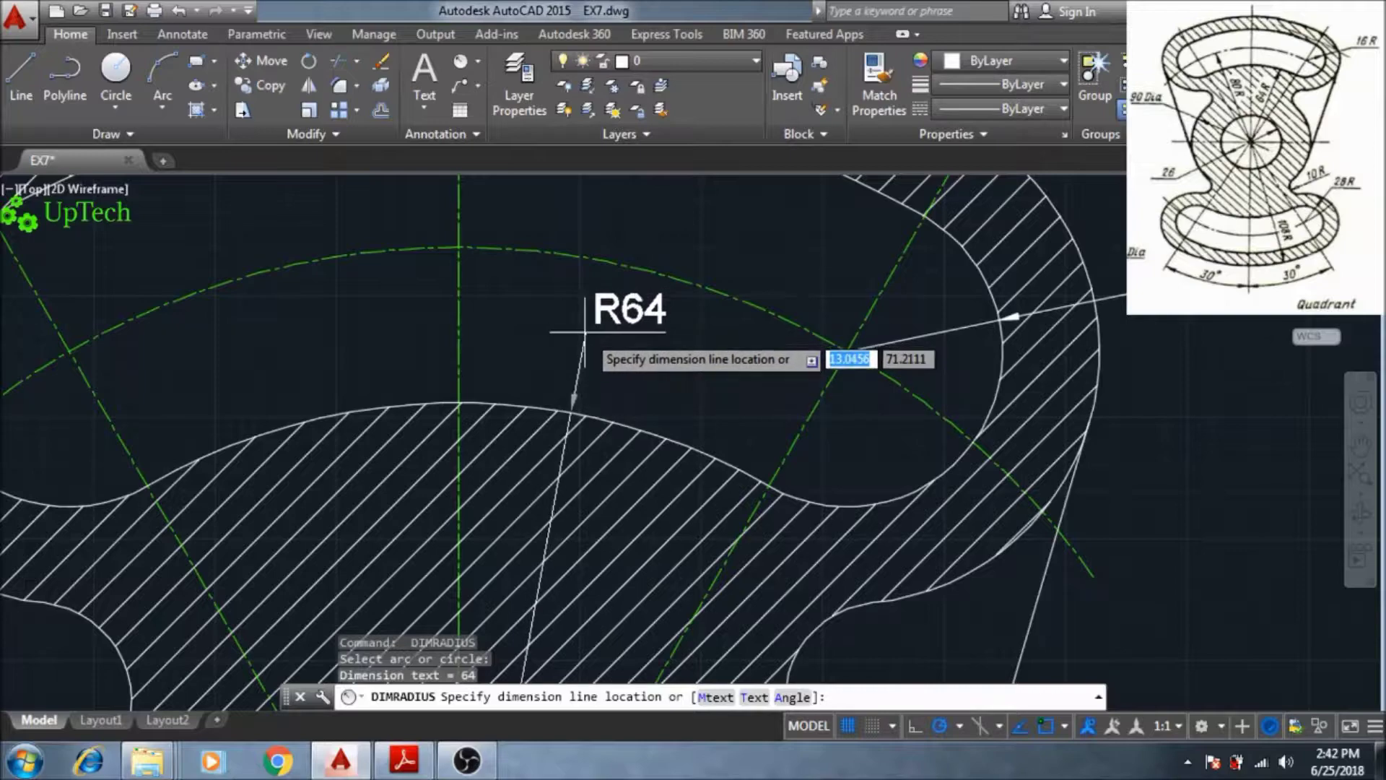
click(583, 337)
Step: Add a radius dimension to the upper slot's centreline arc, with the text inside the slot, left of the vertical centreline
scroll(532, 326, up, 3)
scroll(533, 326, down, 3)
middle_drag(532, 326, 576, 466)
middle_drag(414, 416, 462, 386)
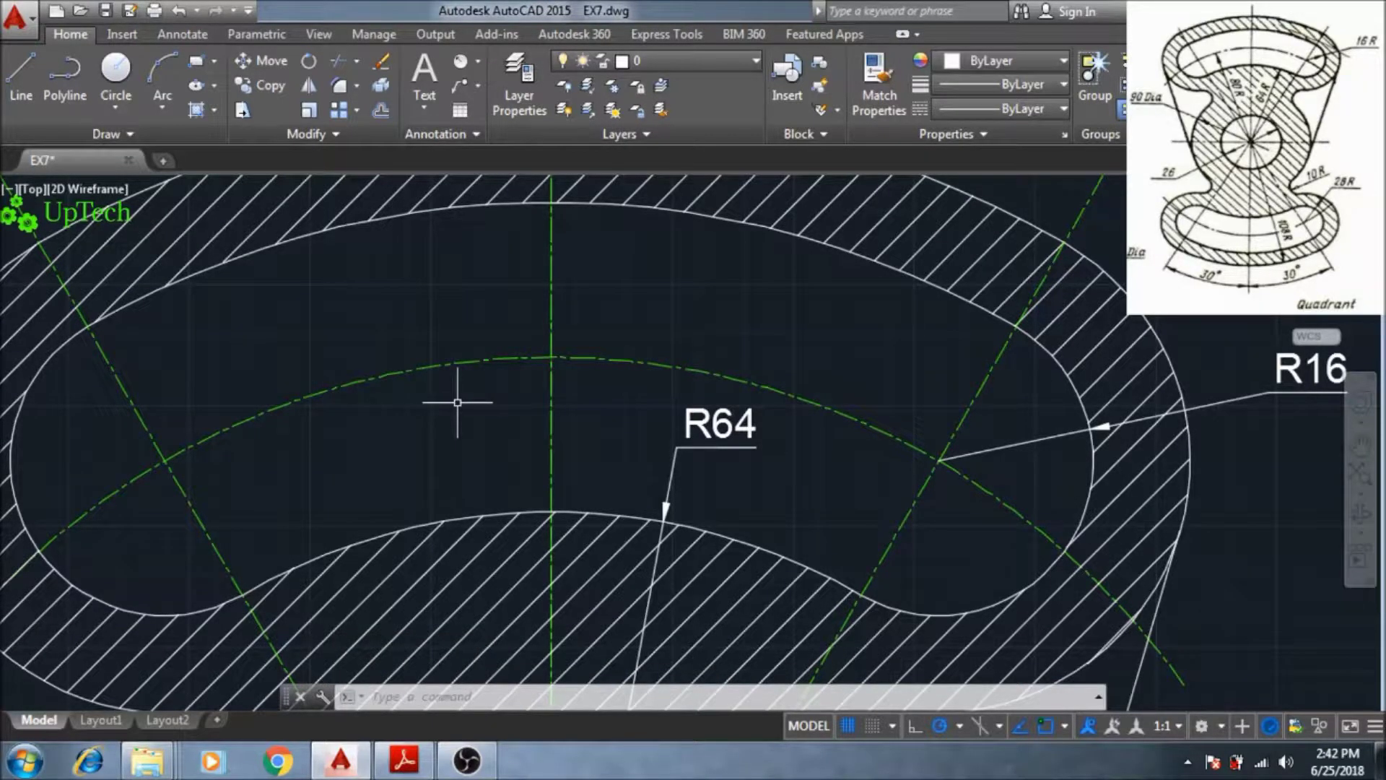
key(Return)
click(428, 369)
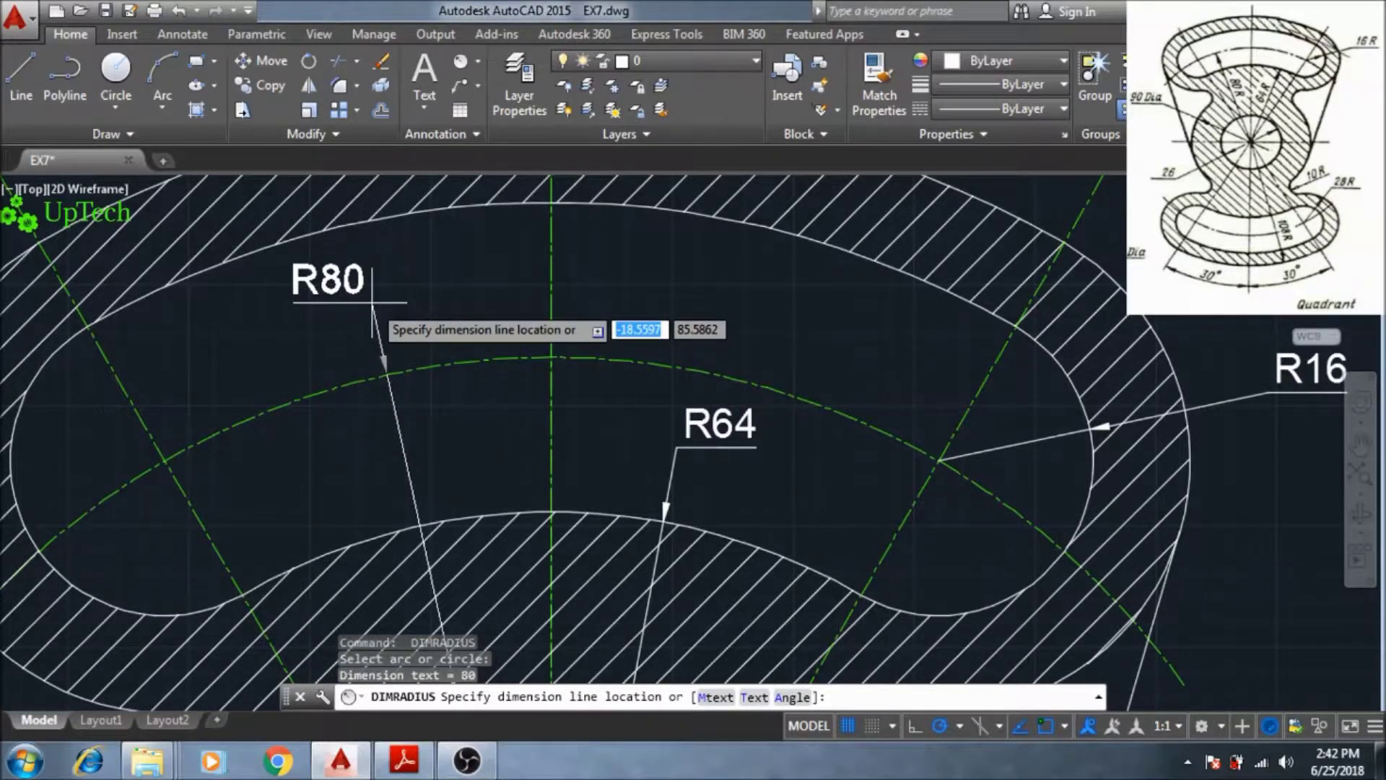
click(372, 302)
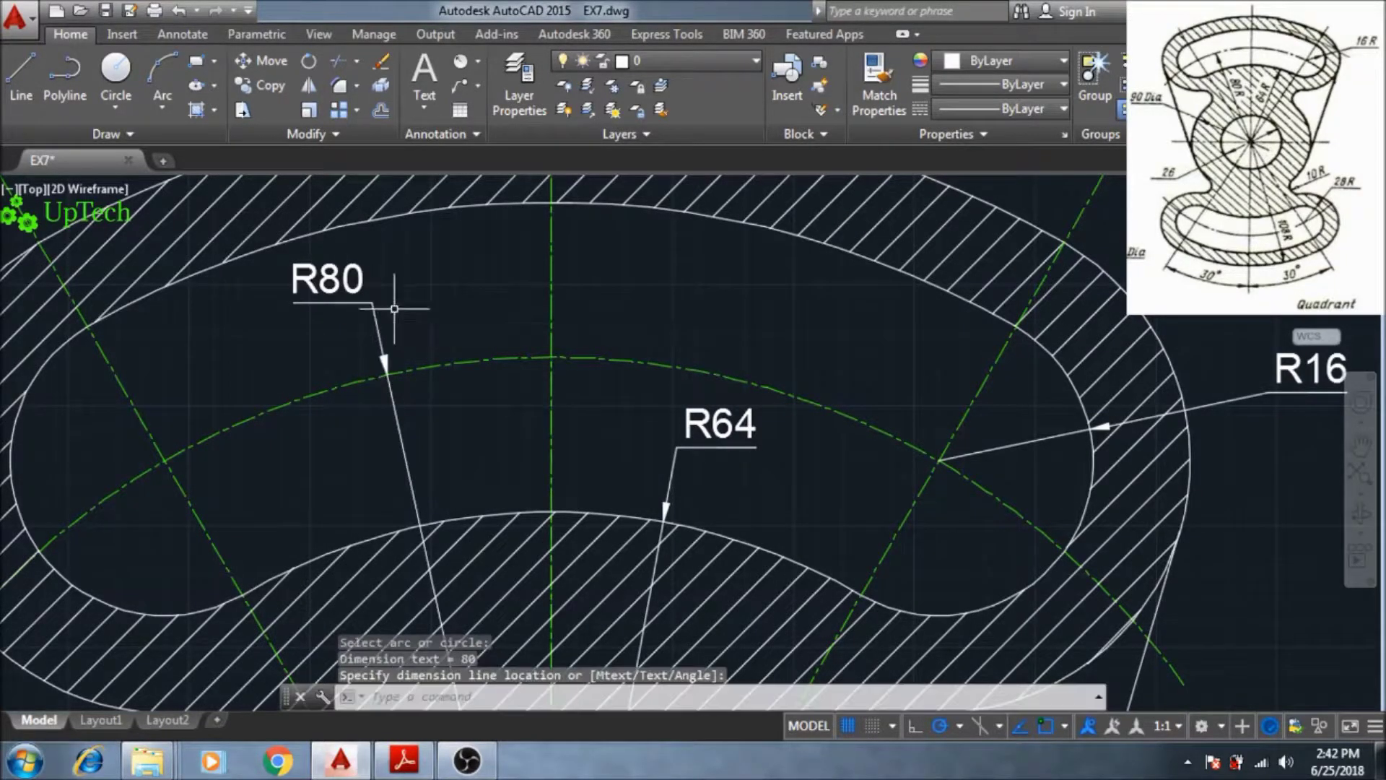
Step: Add a radius dimension to the lower lobe's bottom outer arc, with the text just below the outline
scroll(419, 339, down, 4)
middle_drag(419, 340, 419, 201)
middle_drag(431, 416, 429, 241)
middle_drag(472, 413, 464, 217)
middle_drag(515, 413, 588, 321)
middle_drag(657, 366, 650, 403)
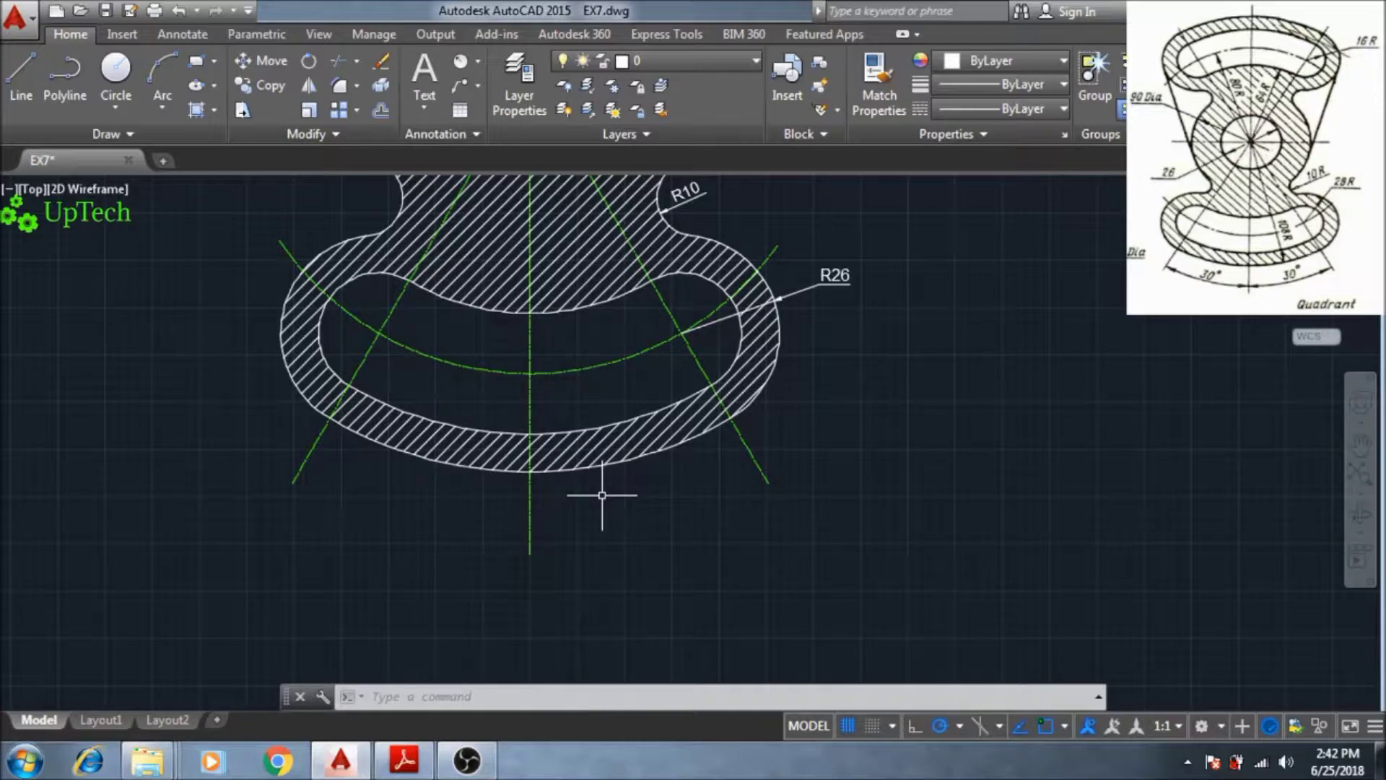
key(Return)
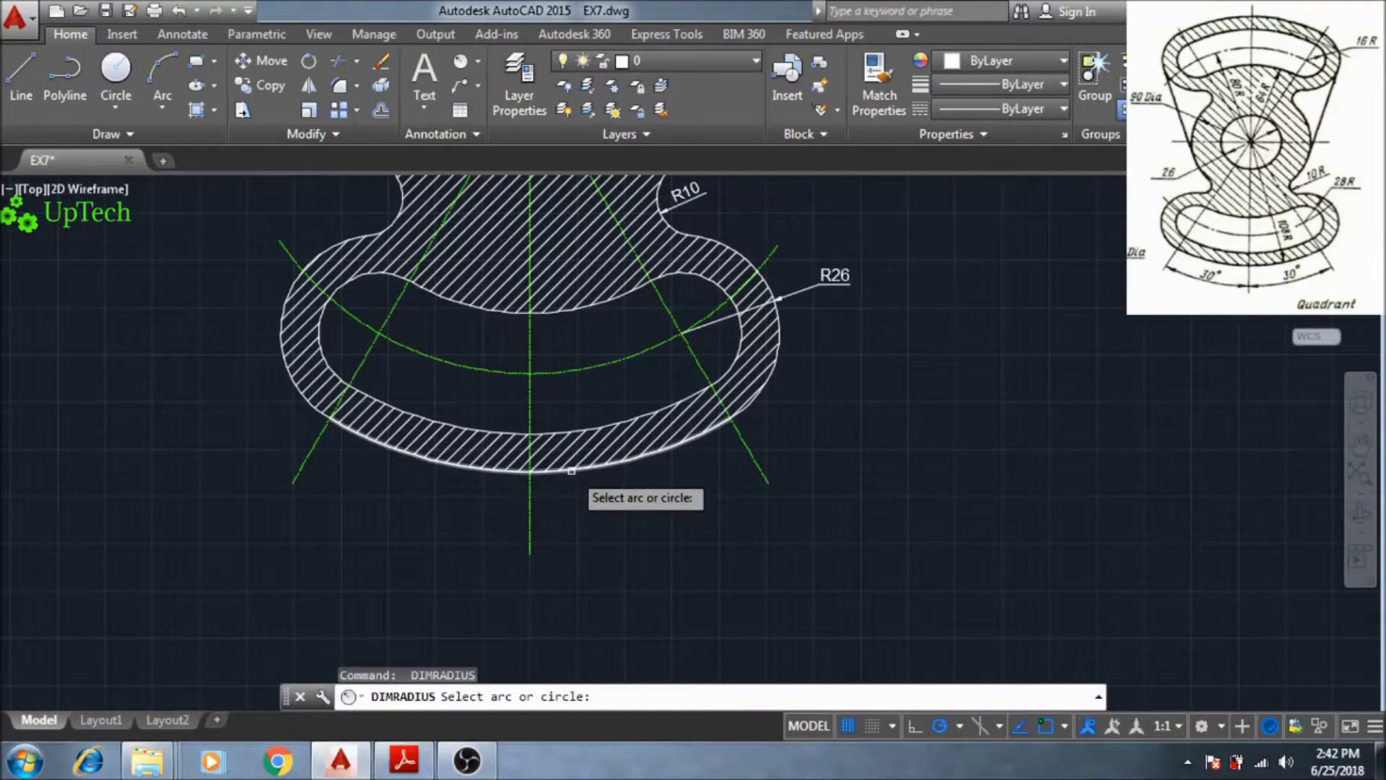
click(571, 470)
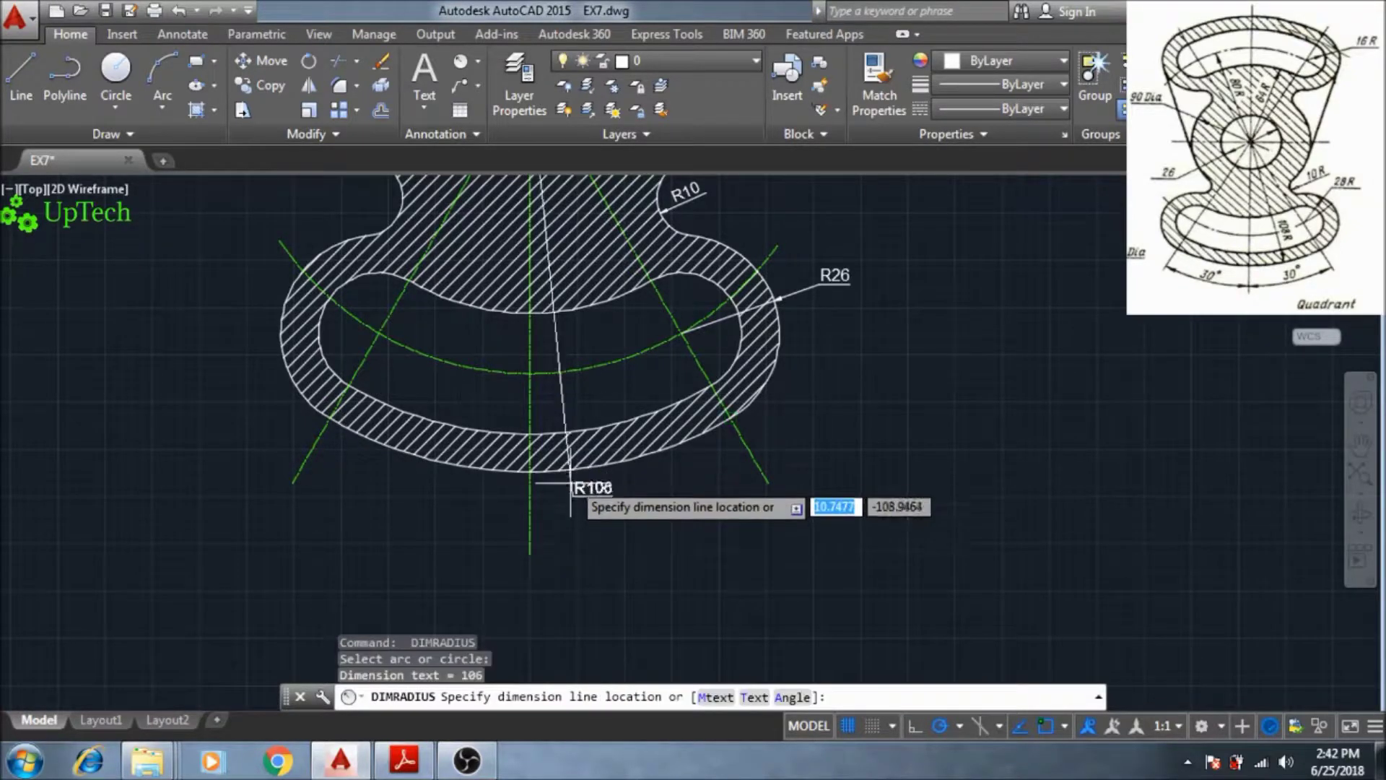
click(573, 527)
Step: Add a diameter dimension to the central hole, placed outside the part's left side, below the horizontal centreline
scroll(552, 504, up, 3)
scroll(553, 504, down, 4)
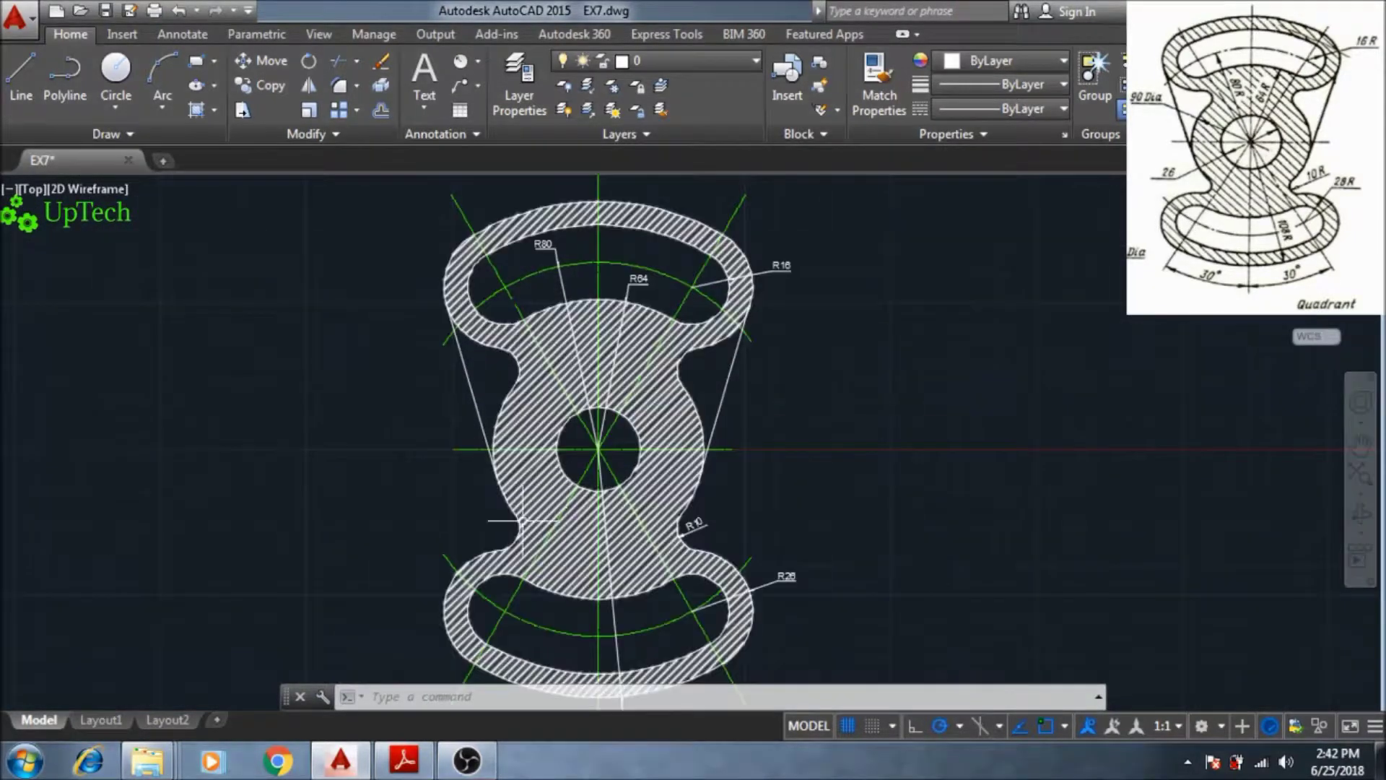
click(479, 61)
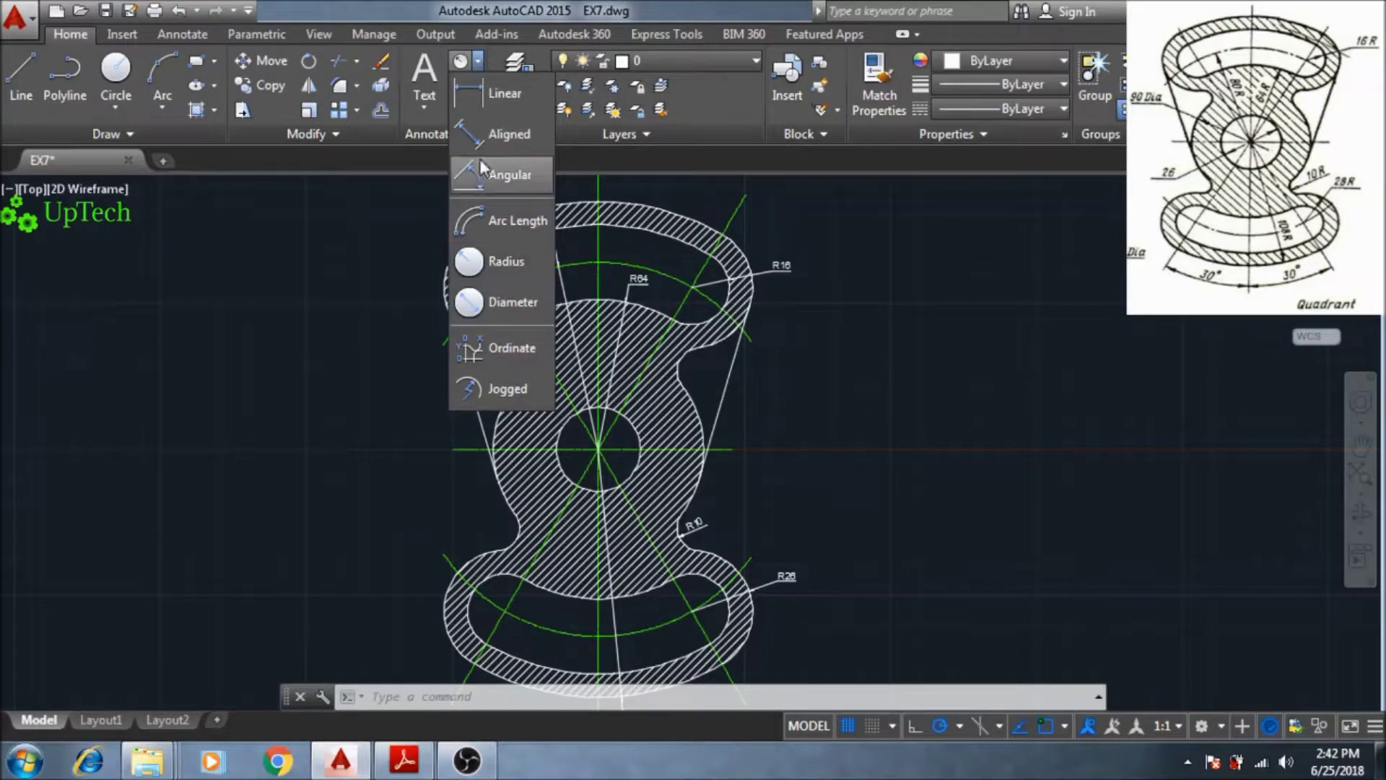
click(482, 302)
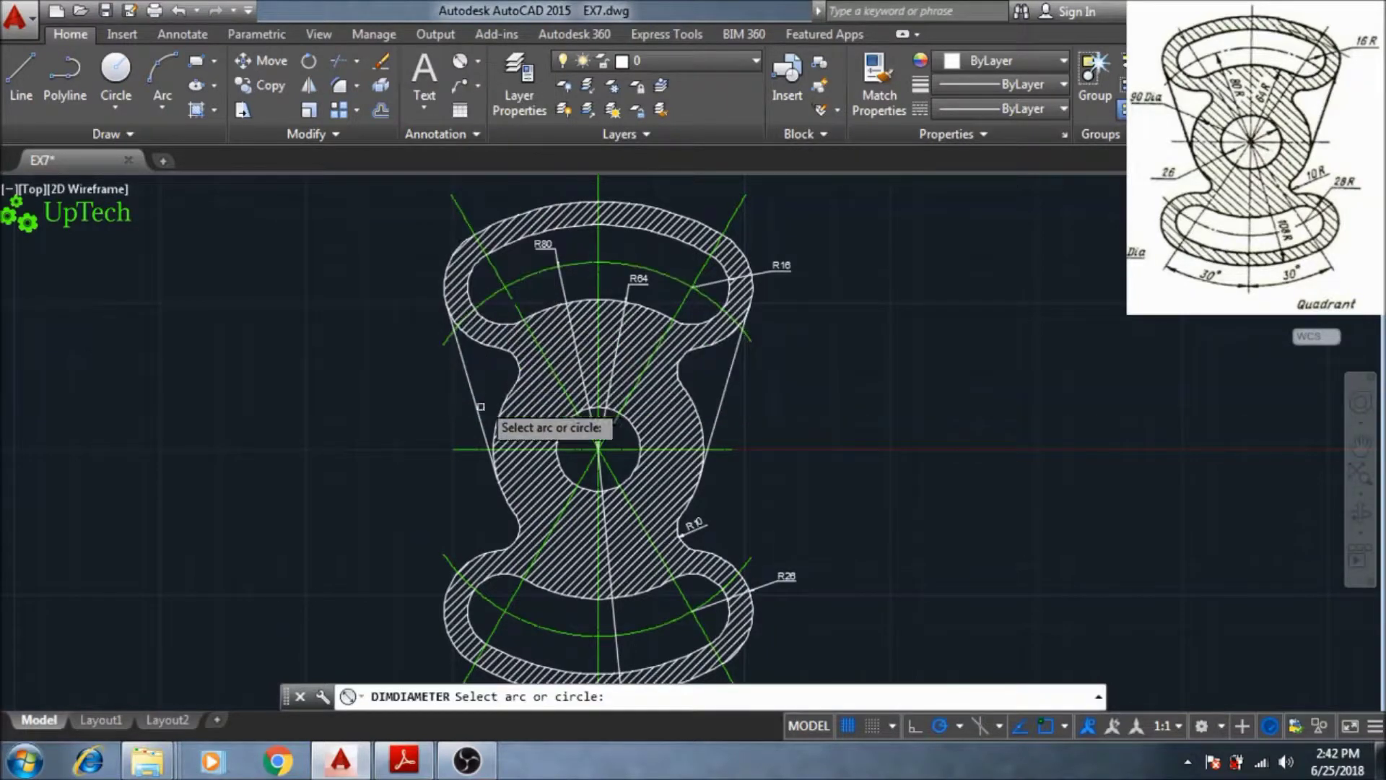
scroll(559, 460, up, 2)
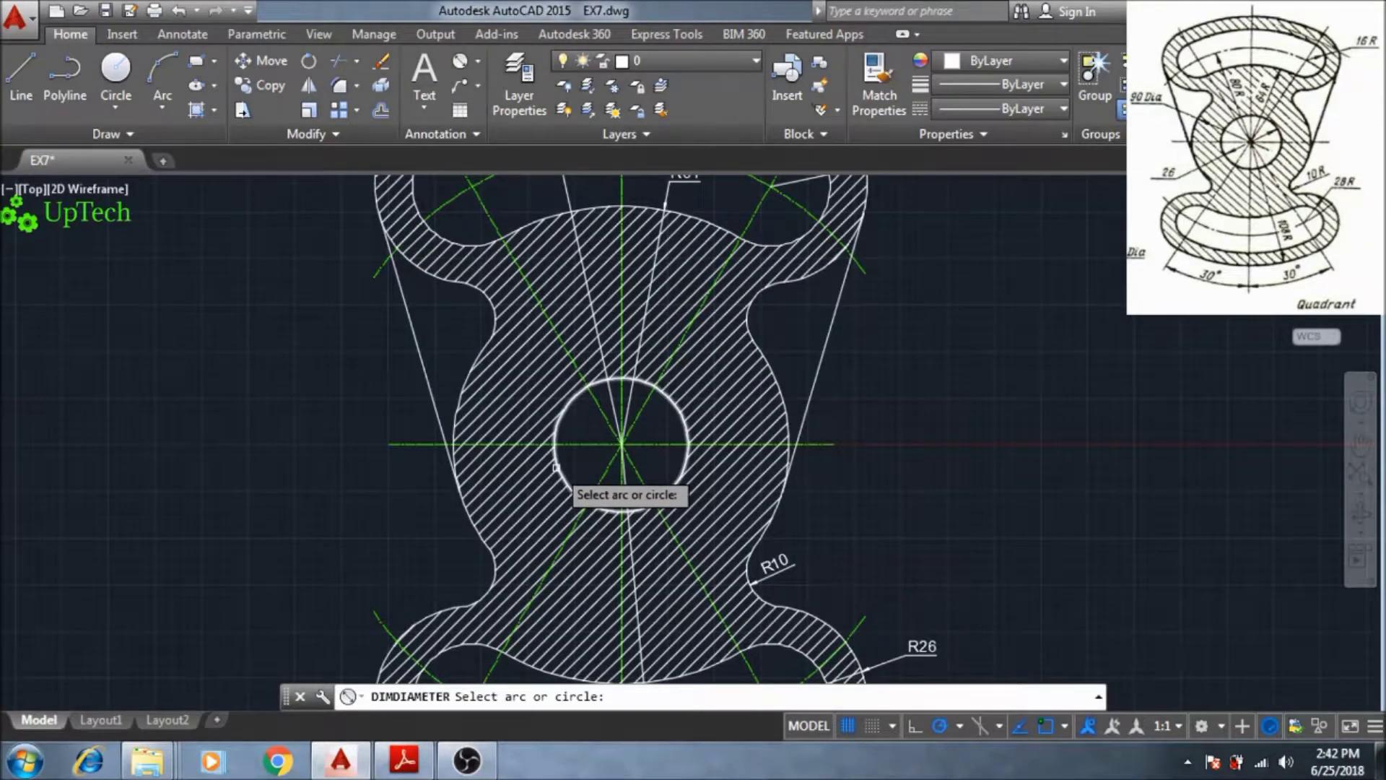
click(556, 467)
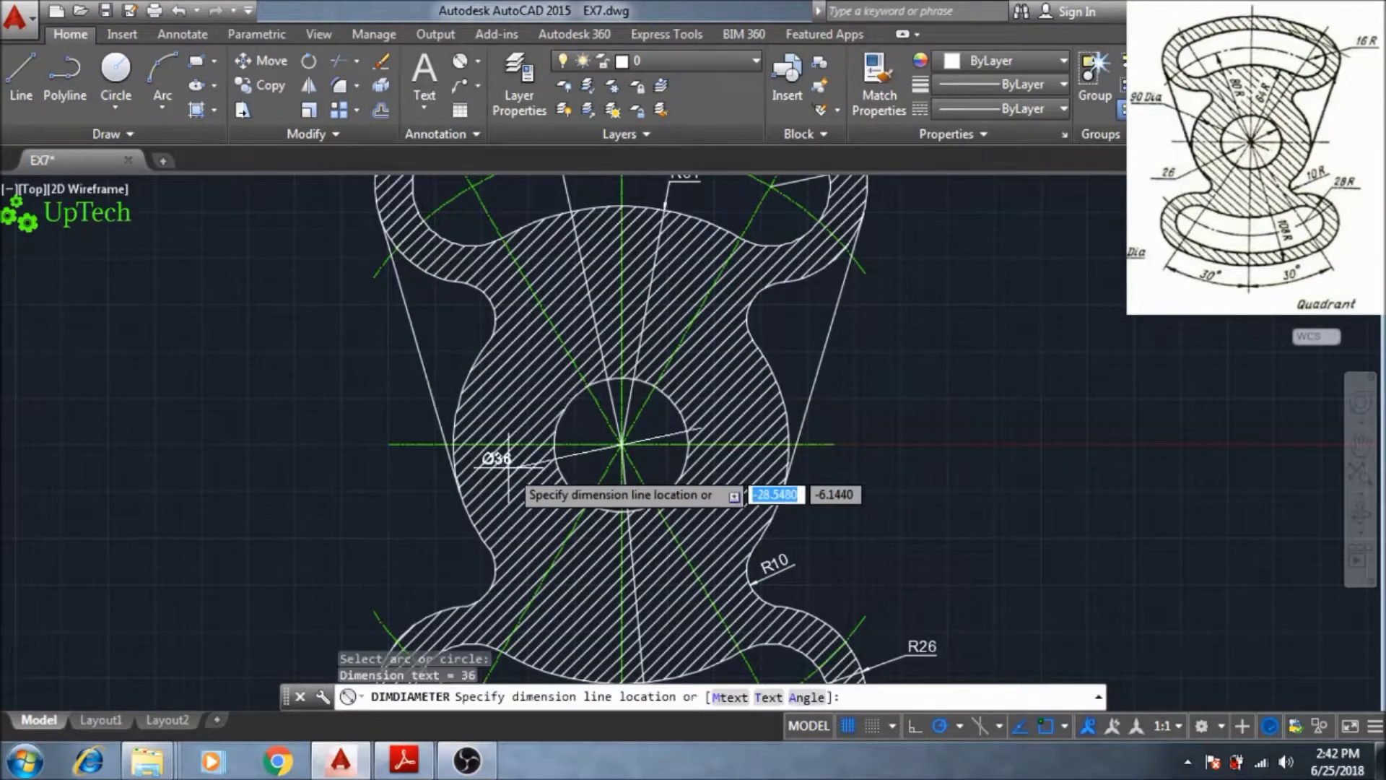
click(376, 518)
Step: Add a diameter dimension to the hub's left outer arc, placed outside the outline, above the horizontal centreline
scroll(354, 470, up, 1)
scroll(337, 396, down, 1)
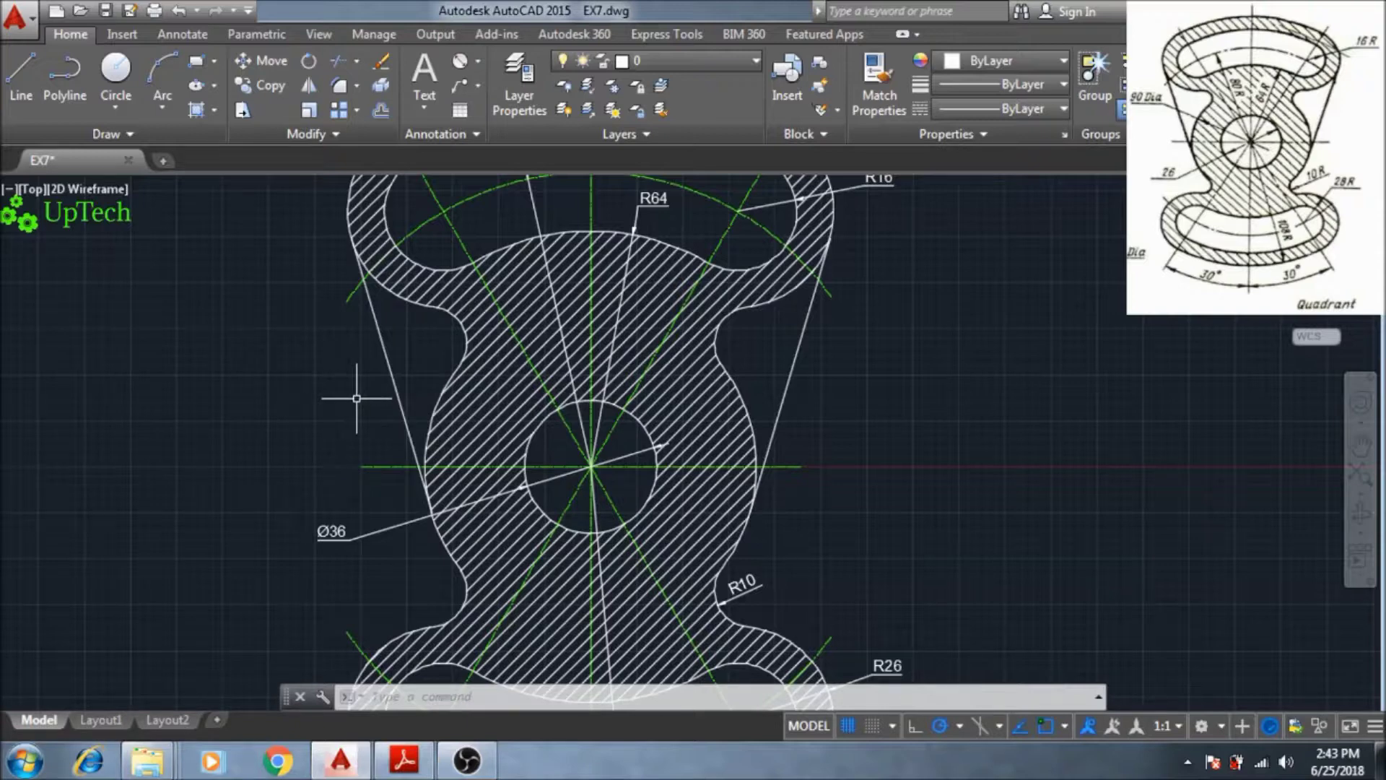
key(Return)
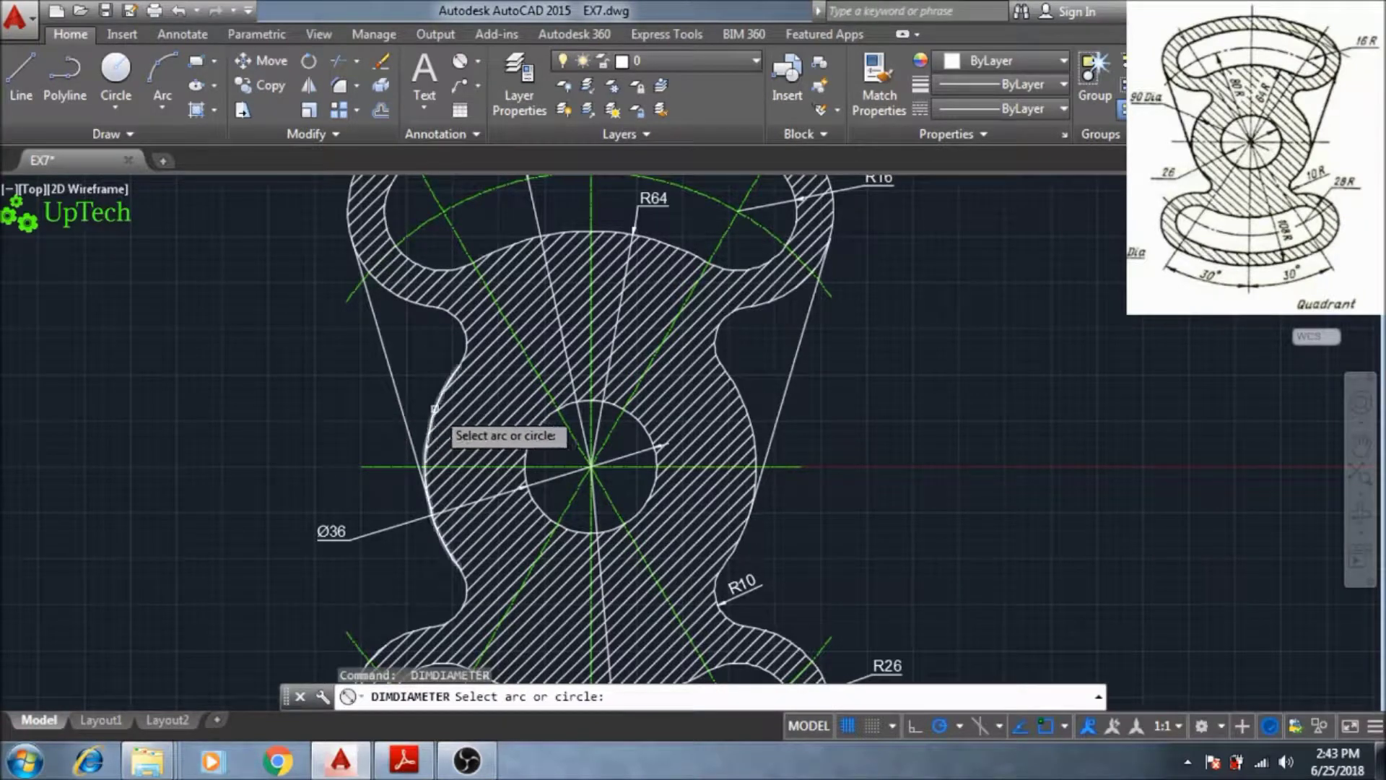
click(436, 409)
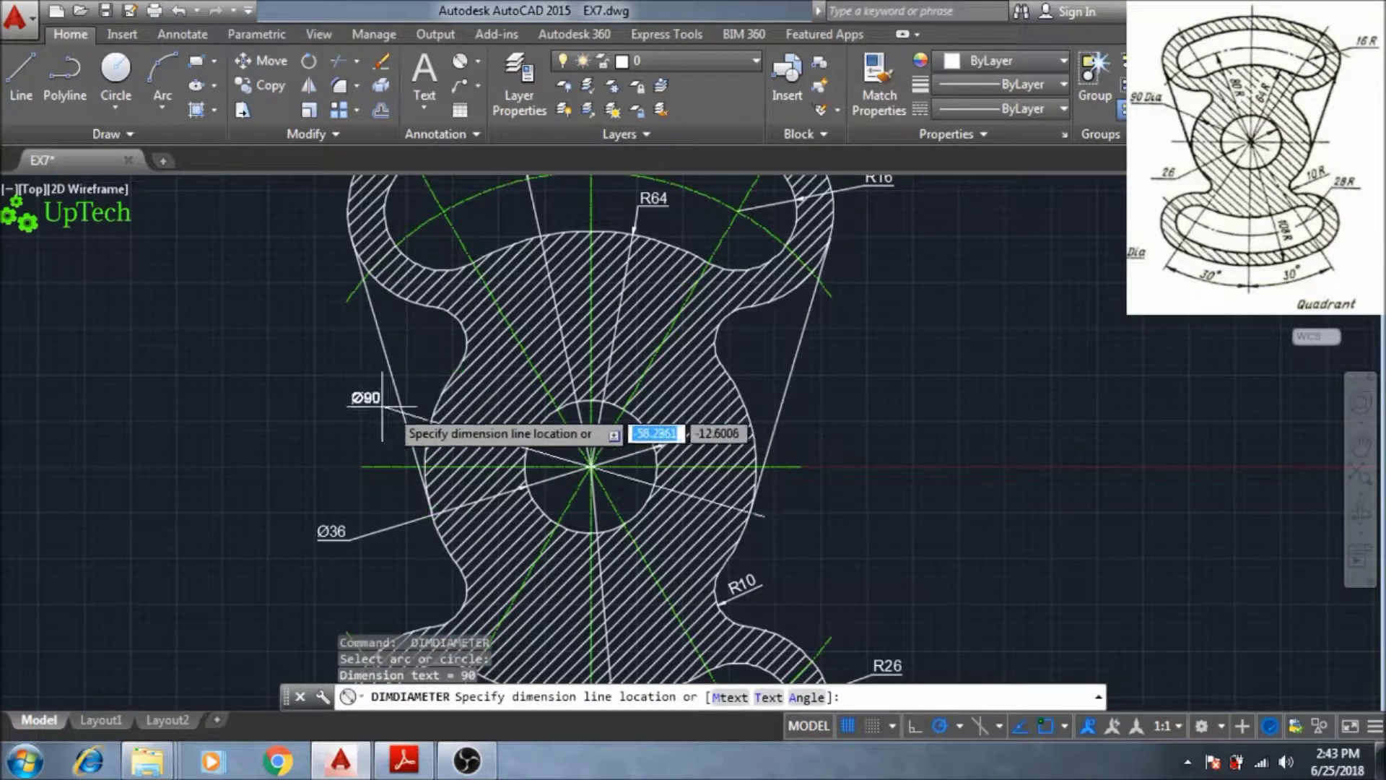
click(309, 390)
Step: Add an angular dimension between the vertical centreline and the lower right inclined centreline, with its arc below the lower lobe
scroll(333, 431, down, 3)
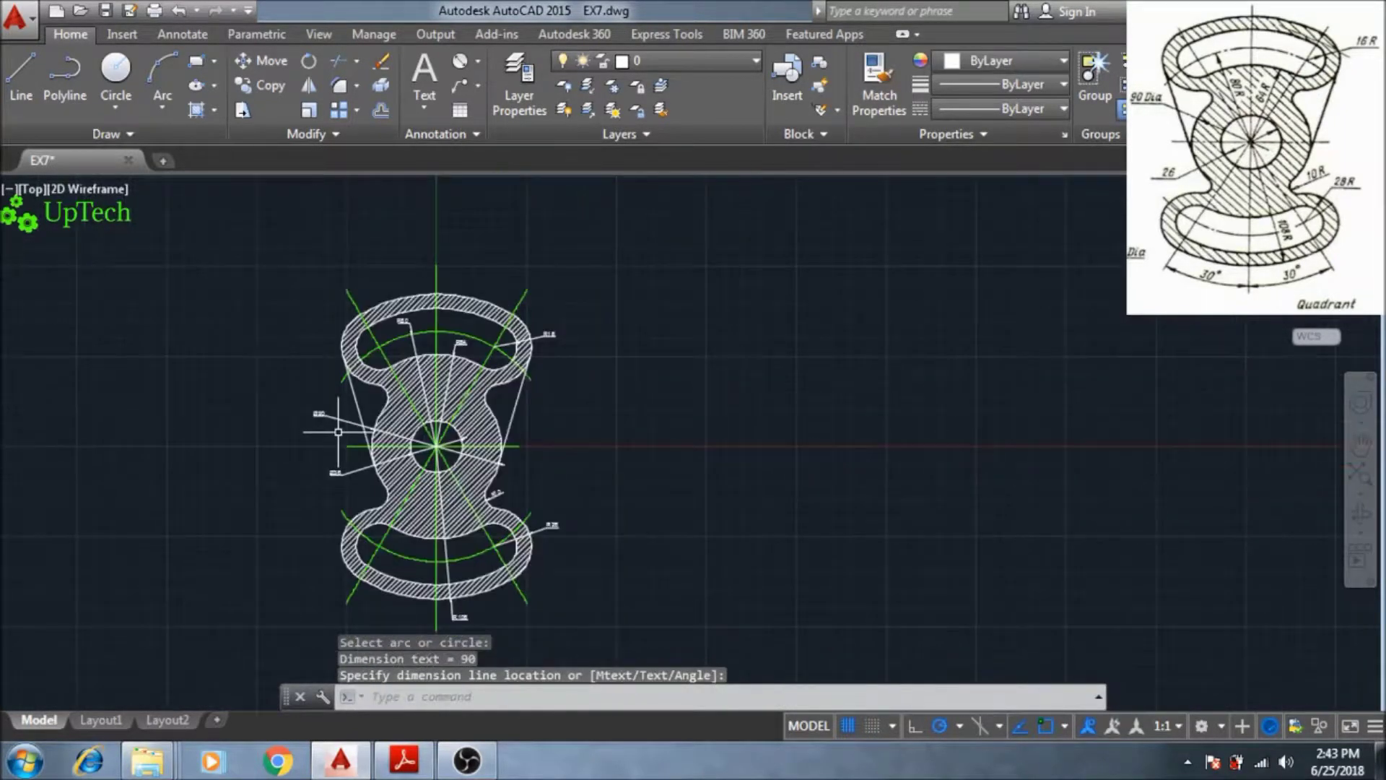
scroll(390, 462, up, 2)
scroll(459, 429, down, 1)
scroll(458, 429, up, 4)
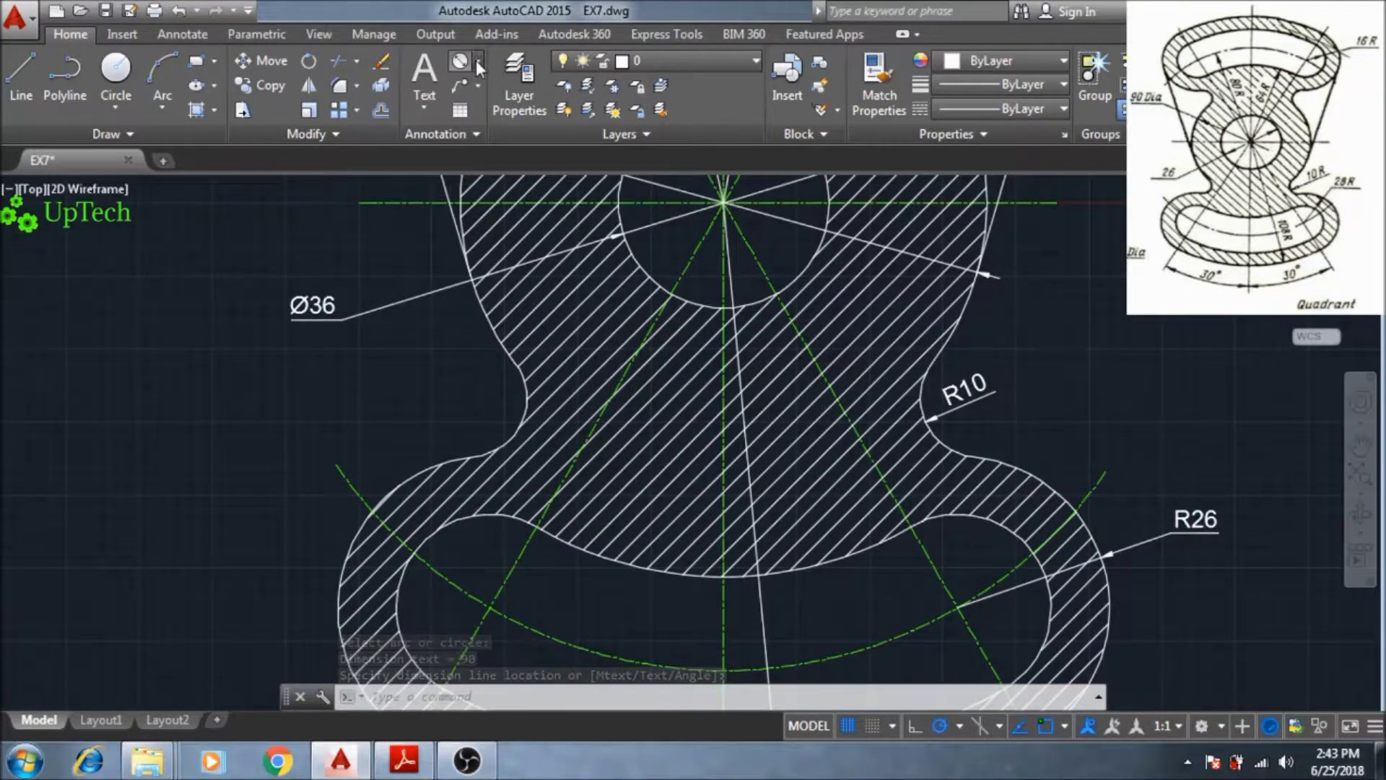
click(477, 60)
click(474, 179)
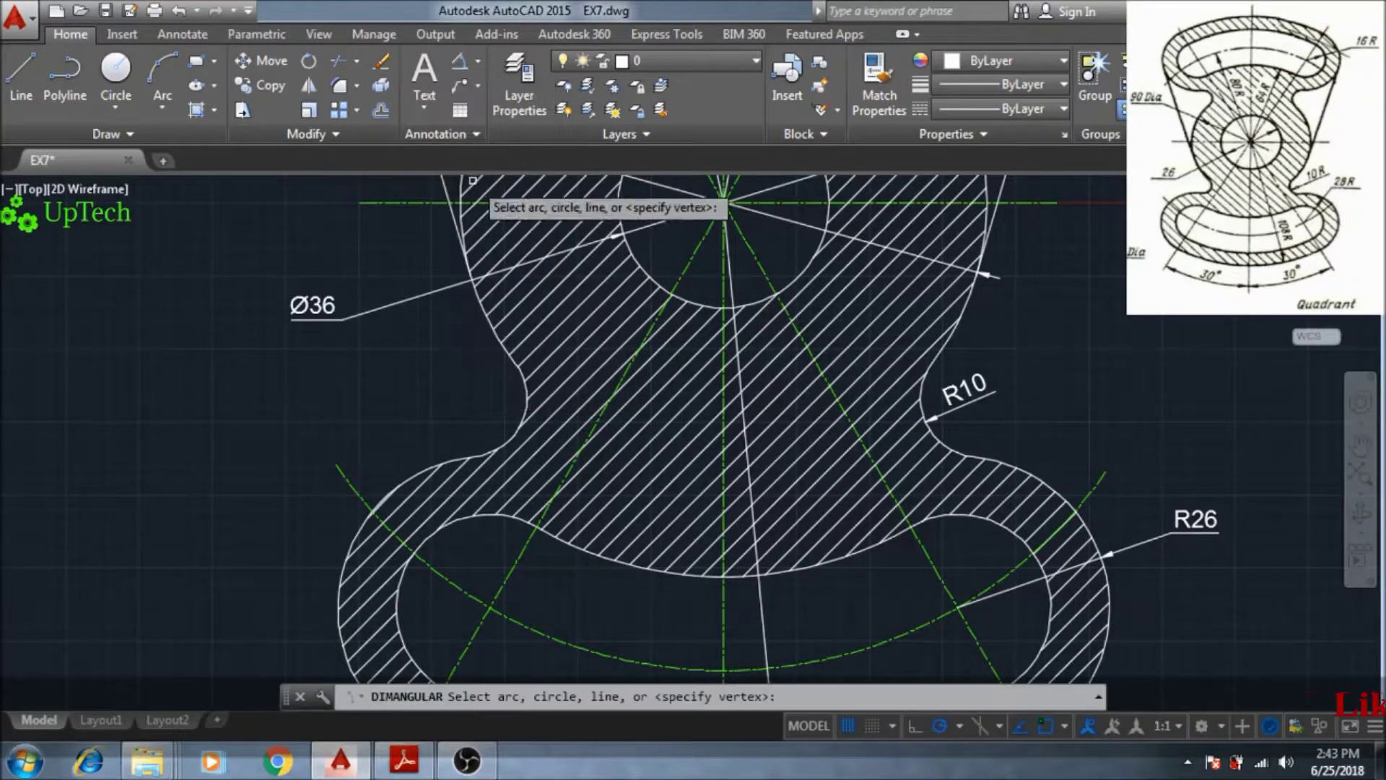
scroll(474, 493, down, 5)
scroll(475, 493, up, 2)
middle_drag(474, 493, 374, 398)
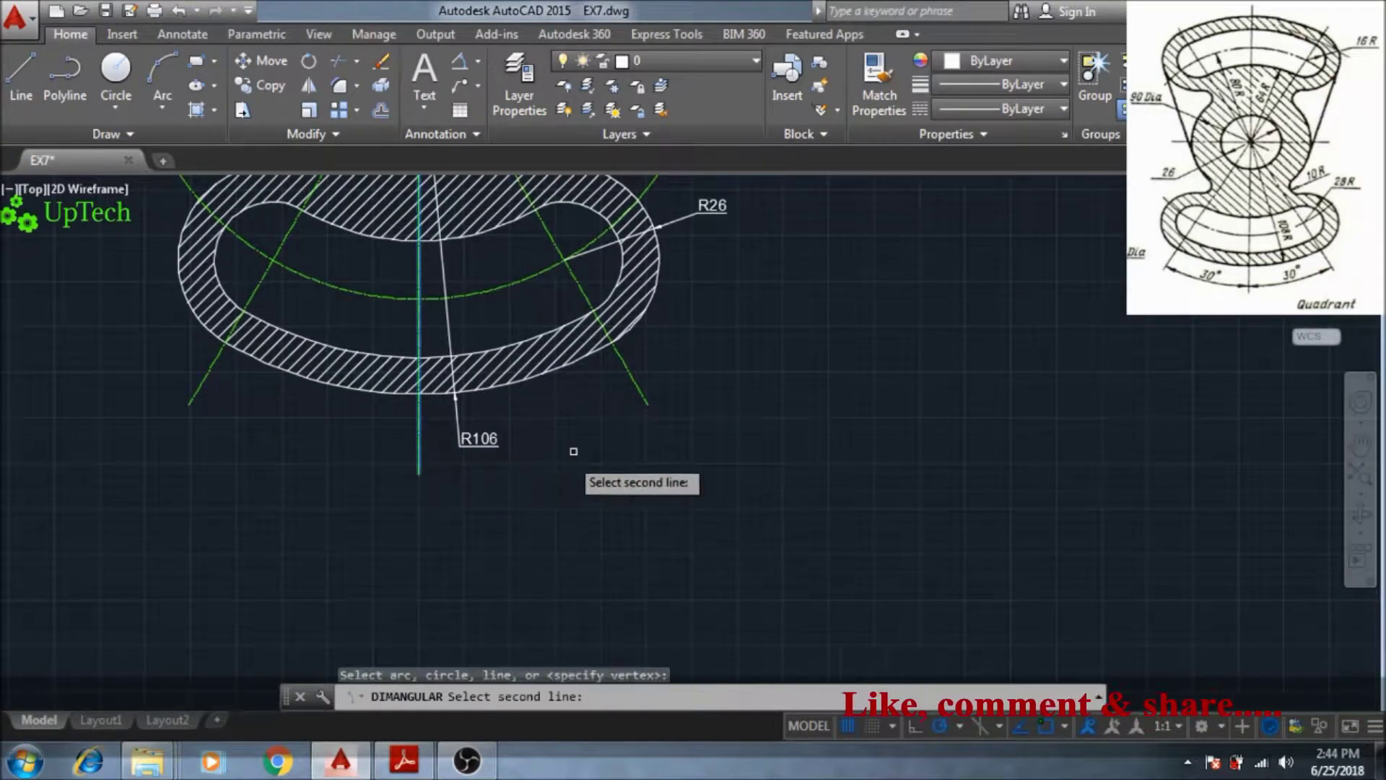
click(636, 387)
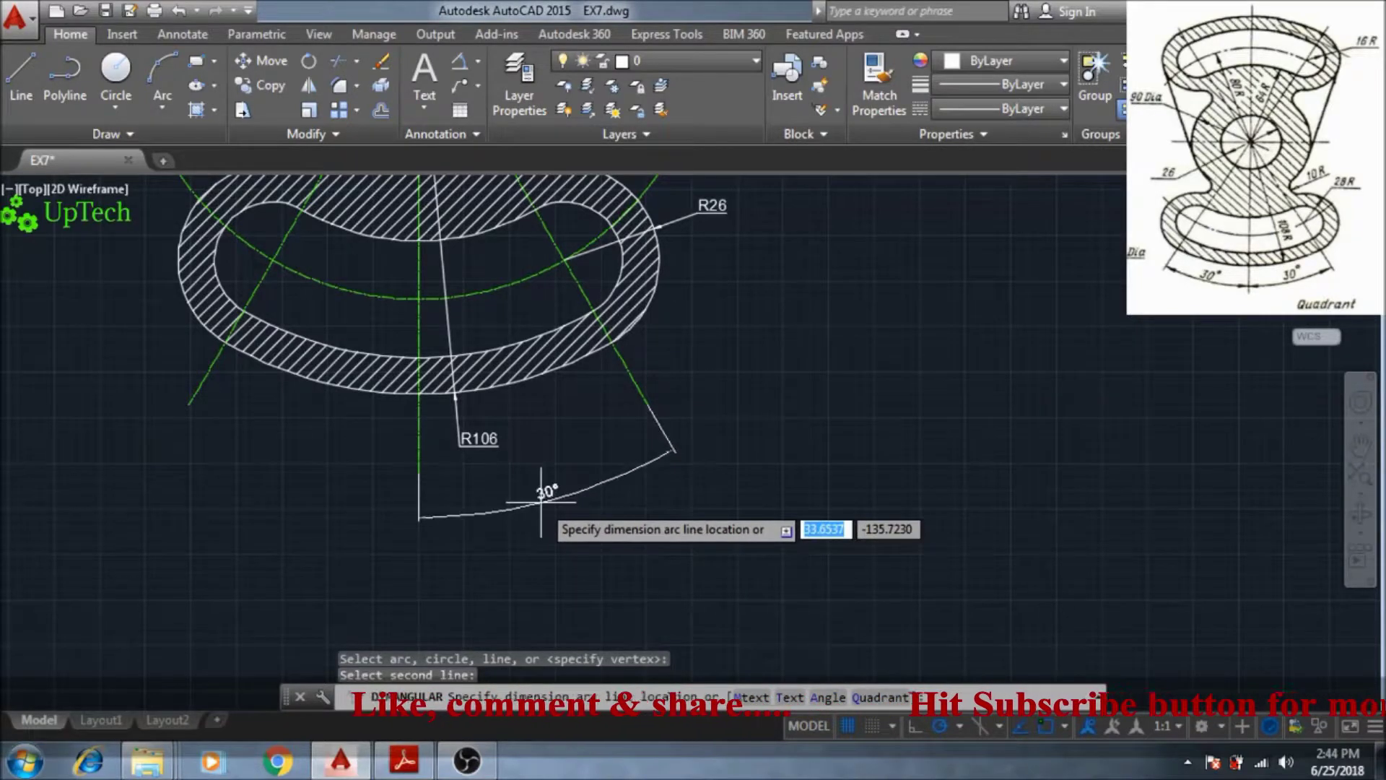
scroll(542, 482, up, 1)
click(554, 489)
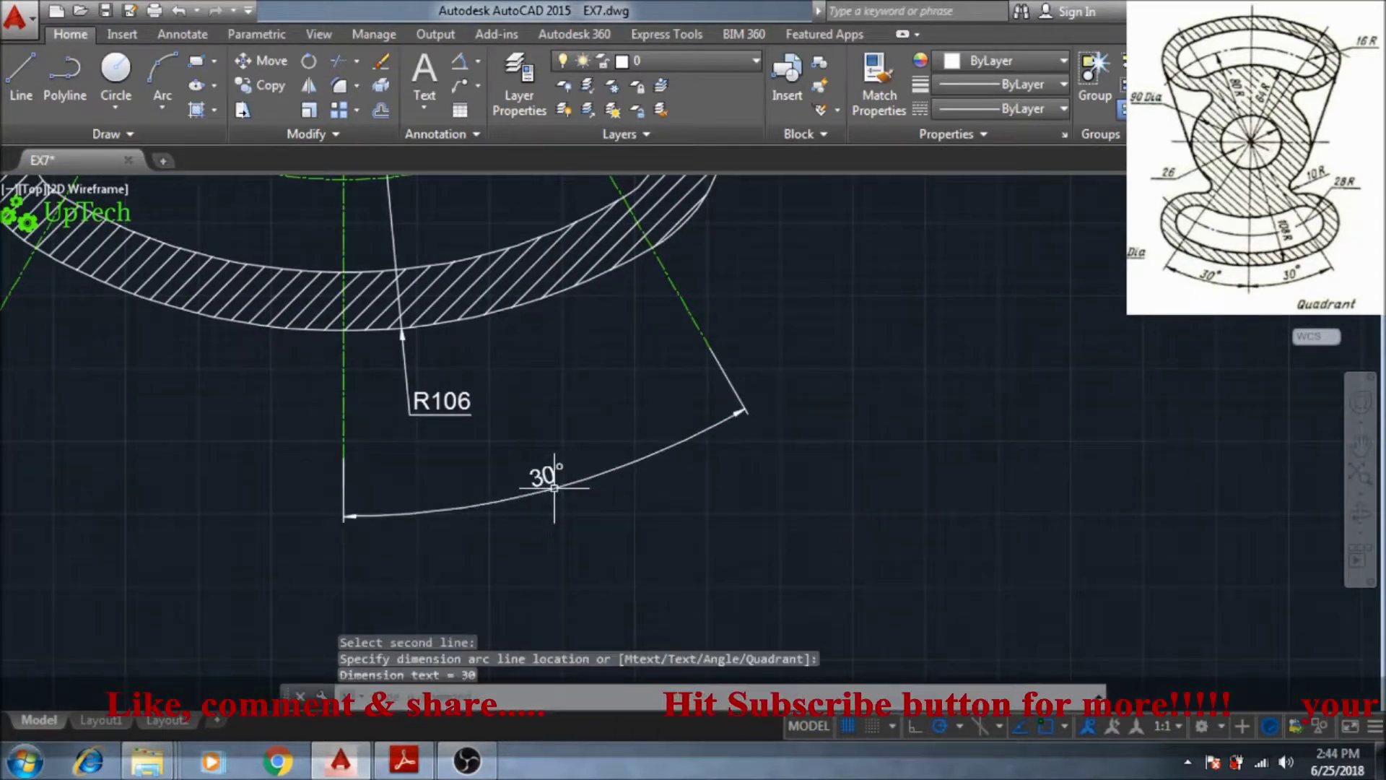
Step: Add an angular dimension between the vertical centreline and the lower left inclined centreline, its arc line meeting the existing angular dimension
scroll(419, 486, up, 1)
scroll(415, 486, down, 1)
middle_drag(412, 485, 533, 514)
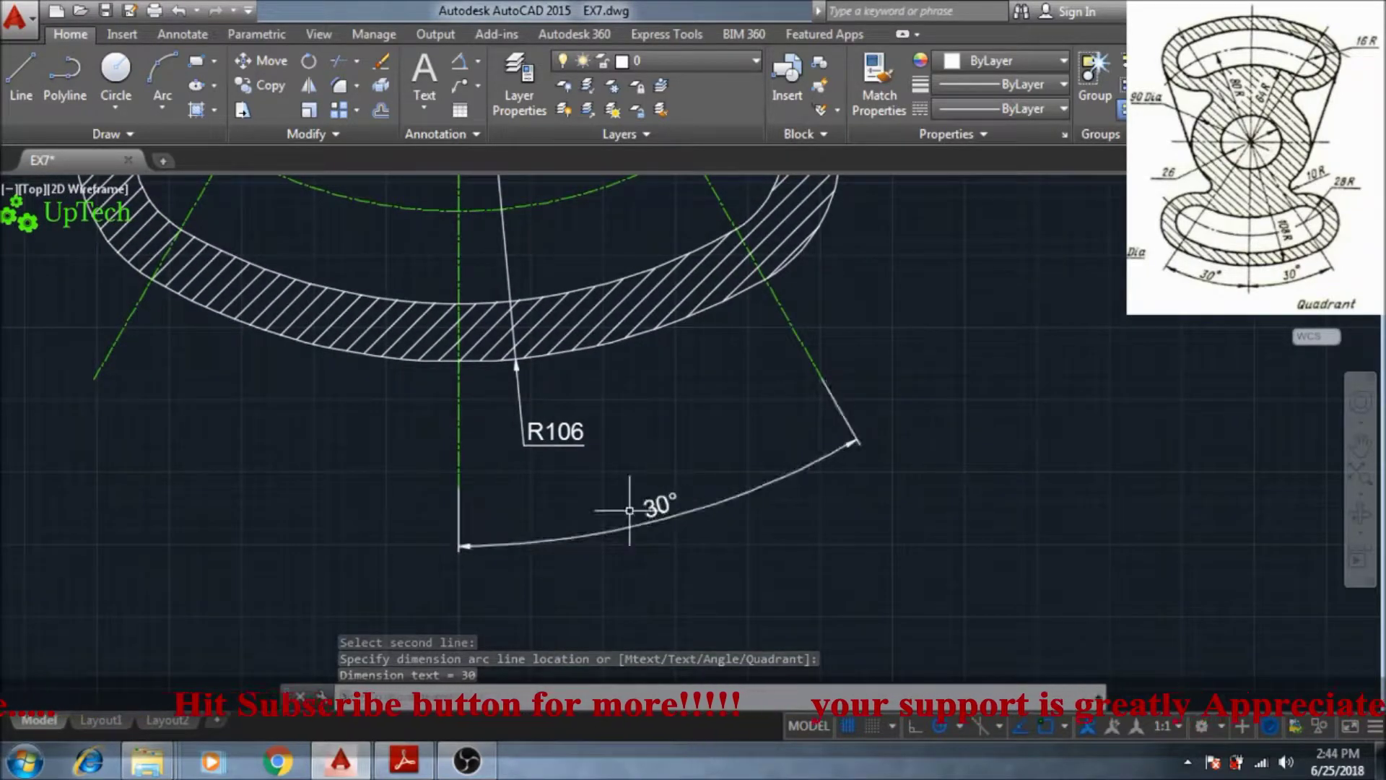
click(459, 474)
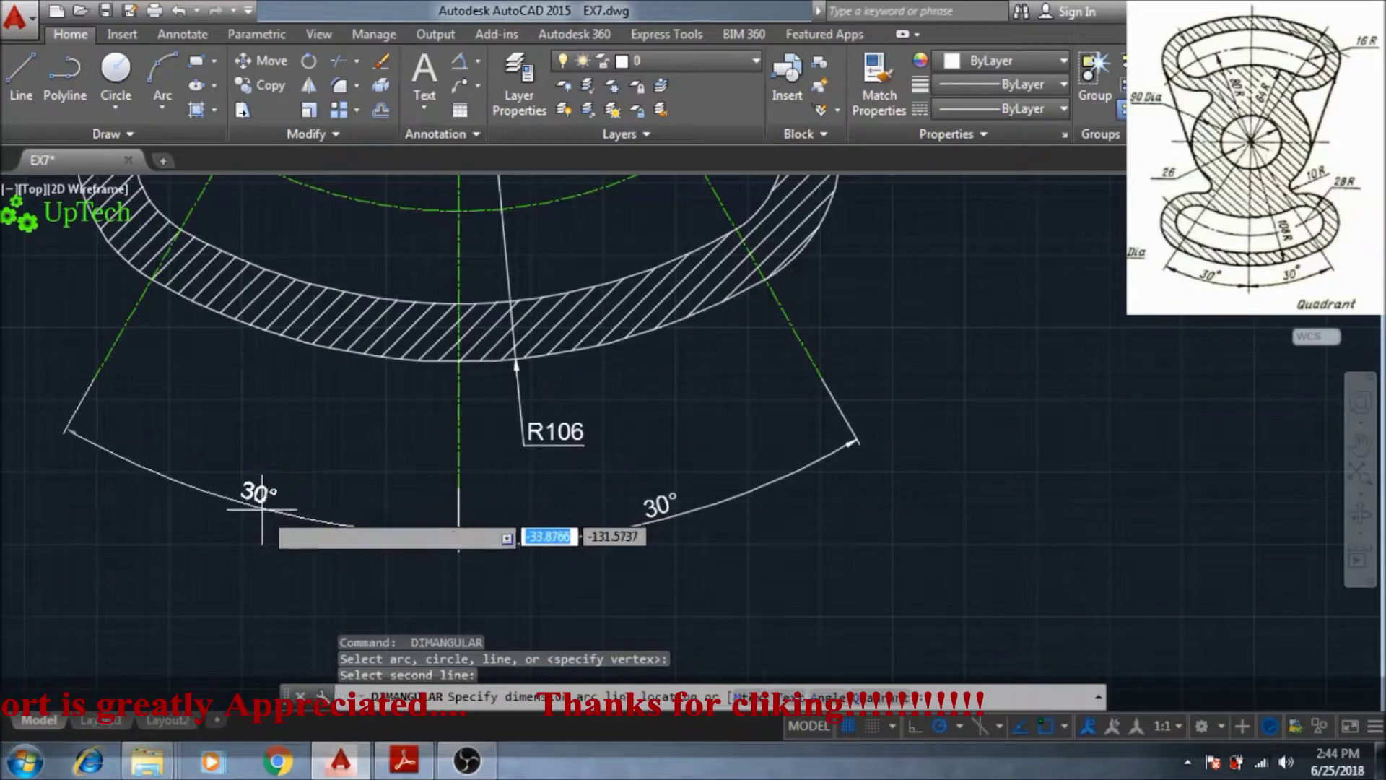
scroll(262, 509, up, 3)
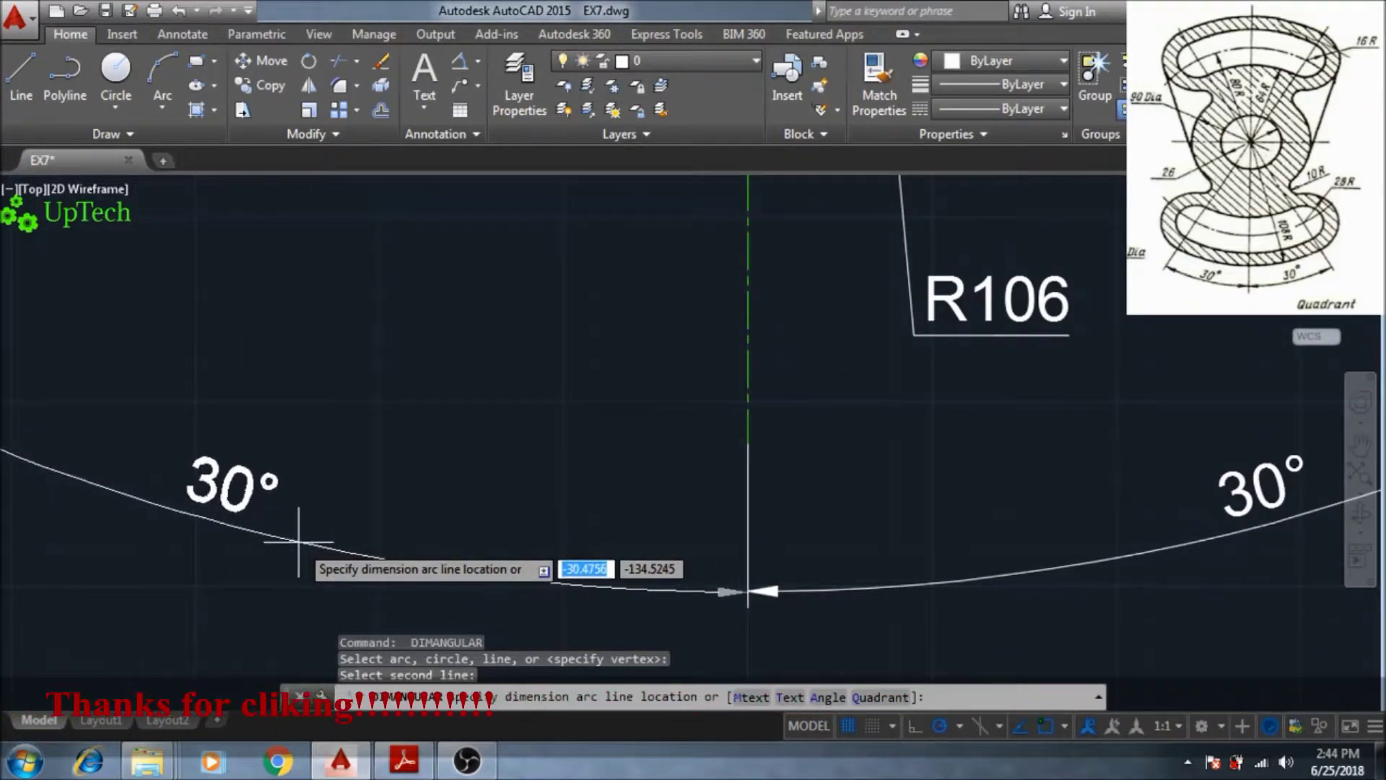
click(299, 542)
Step: Review the fully dimensioned Quadrant drawing against the reference exercise
scroll(396, 470, down, 4)
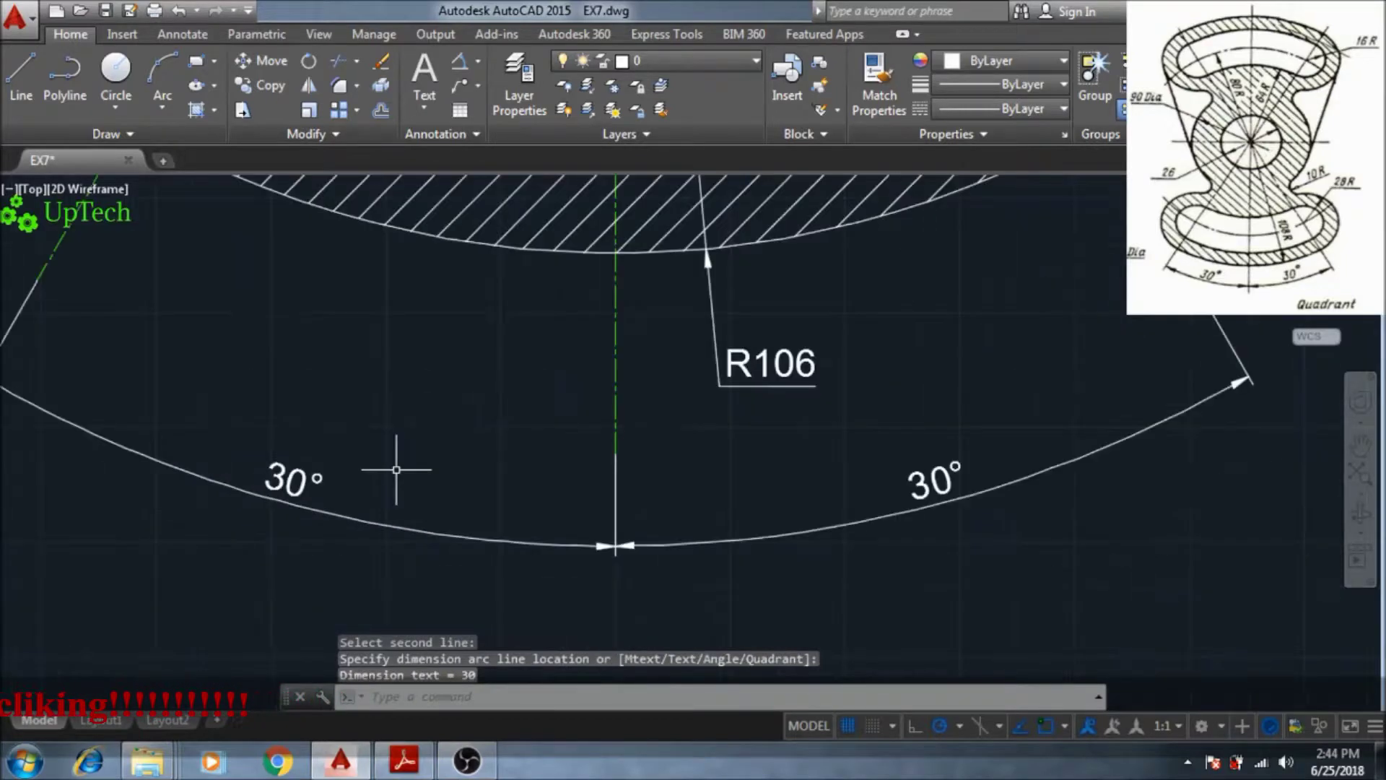
scroll(397, 470, down, 6)
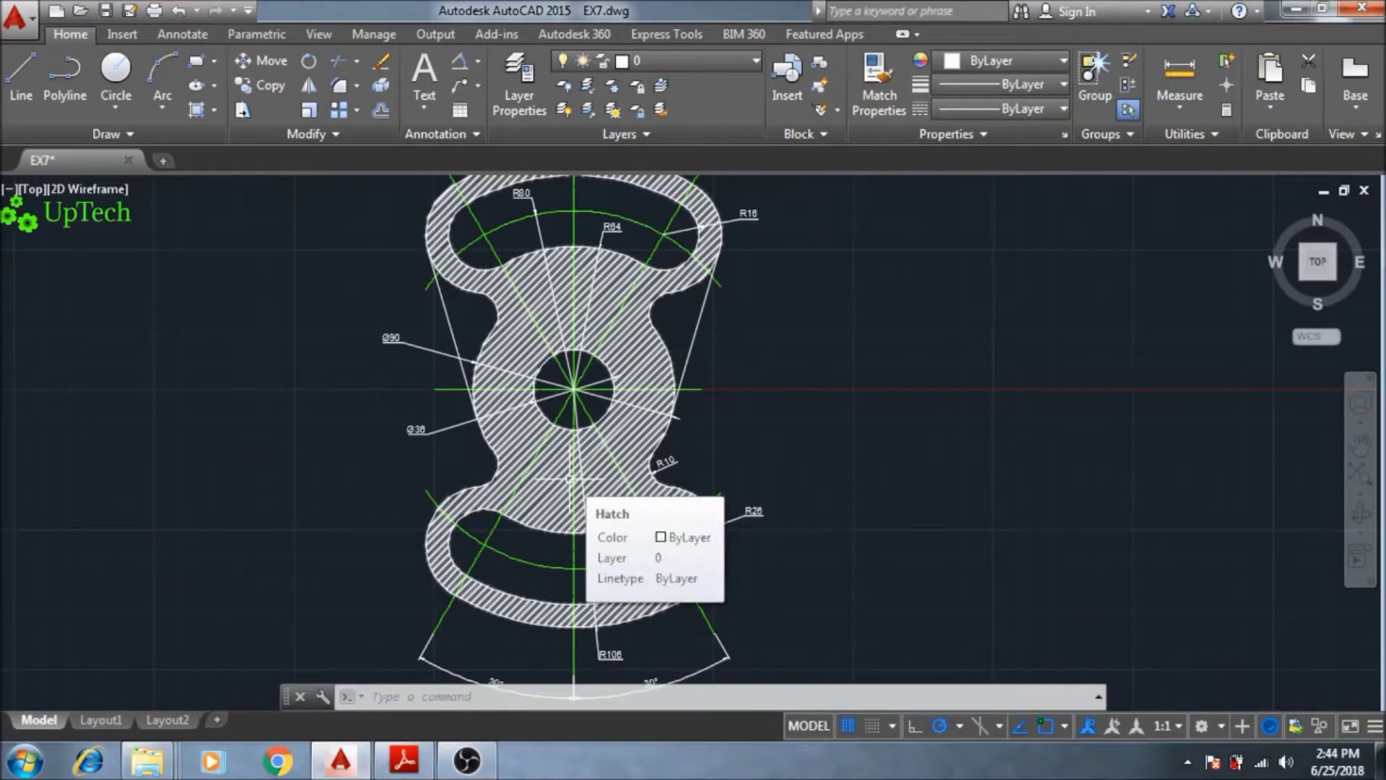
scroll(563, 415, up, 6)
scroll(563, 414, down, 7)
scroll(562, 413, up, 5)
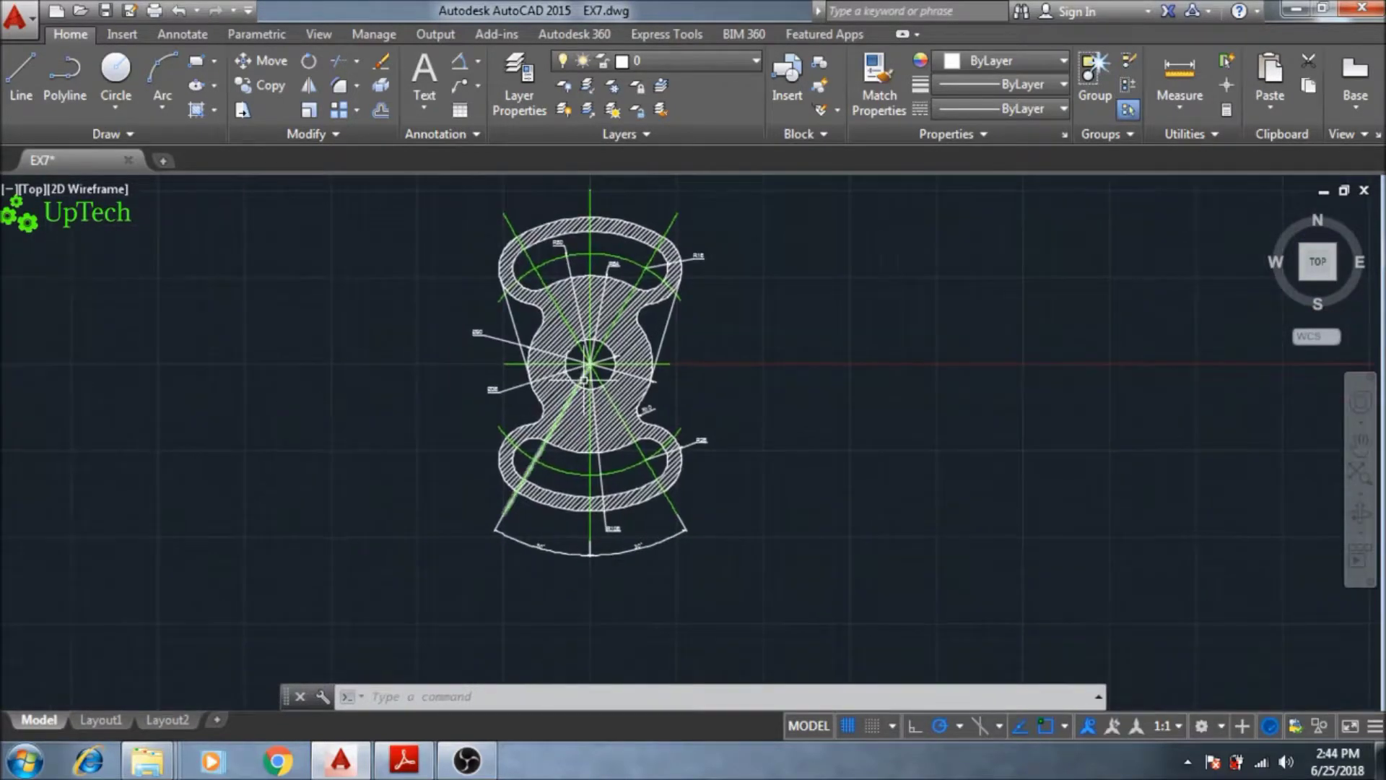
scroll(584, 380, down, 1)
mouse_move(587, 367)
middle_down()
mouse_move(598, 405)
mouse_move(726, 410)
mouse_move(495, 417)
mouse_move(501, 405)
mouse_move(635, 399)
mouse_move(789, 414)
mouse_move(496, 393)
mouse_move(745, 384)
mouse_move(671, 409)
mouse_move(471, 406)
mouse_move(785, 405)
mouse_move(372, 404)
mouse_move(468, 361)
mouse_move(531, 356)
mouse_move(645, 497)
mouse_move(679, 482)
mouse_move(687, 445)
middle_up()
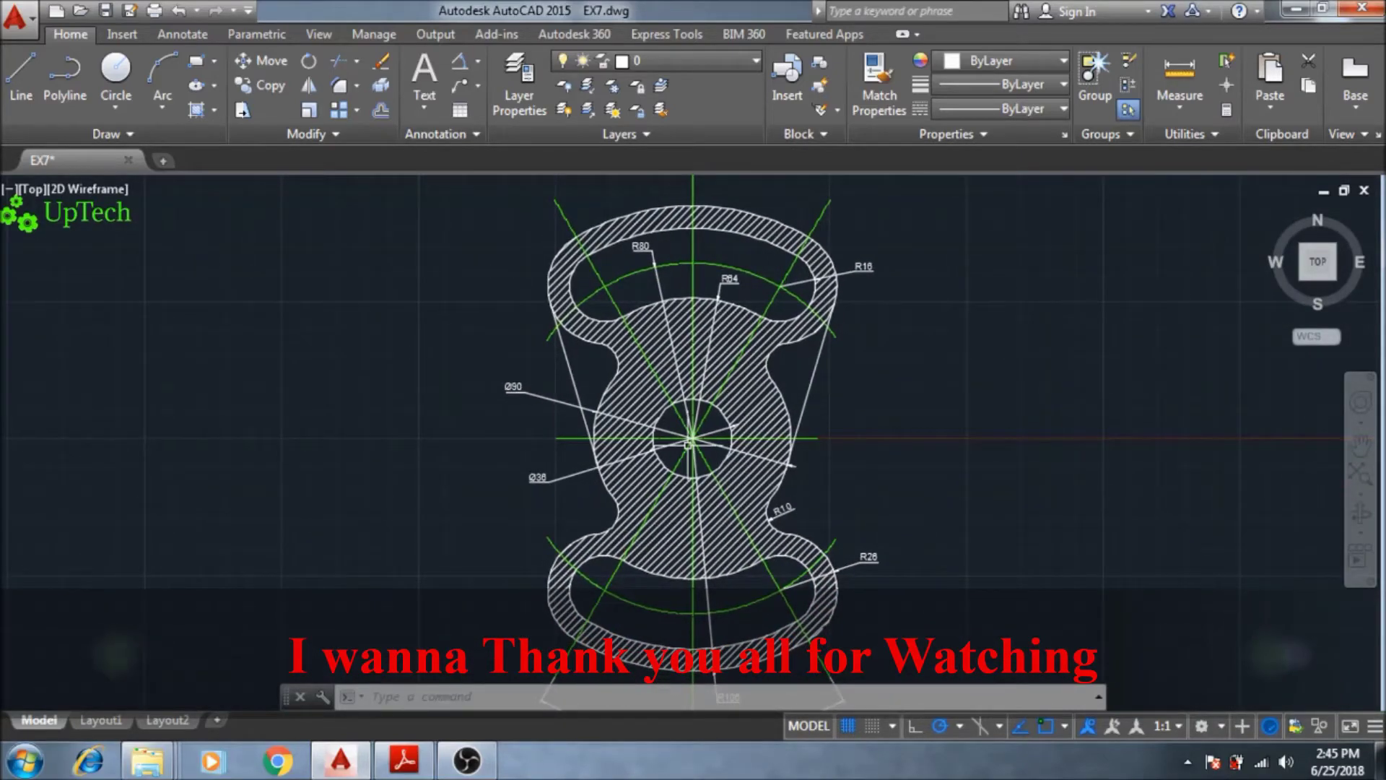